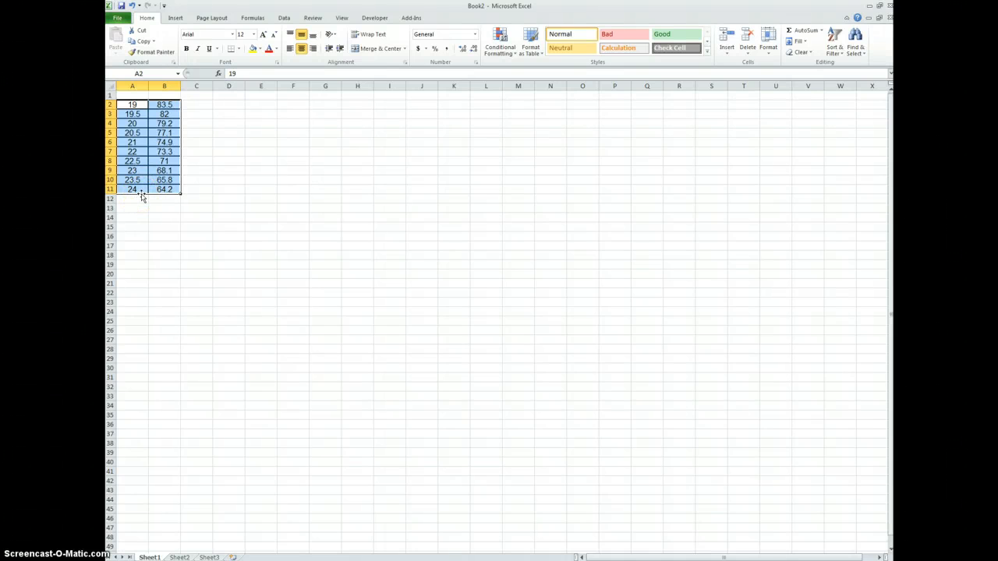
Enter the column headings "Bike mass" in A1 and "Min Jump" in B1, checking the Word document's table for the names.
click(134, 95)
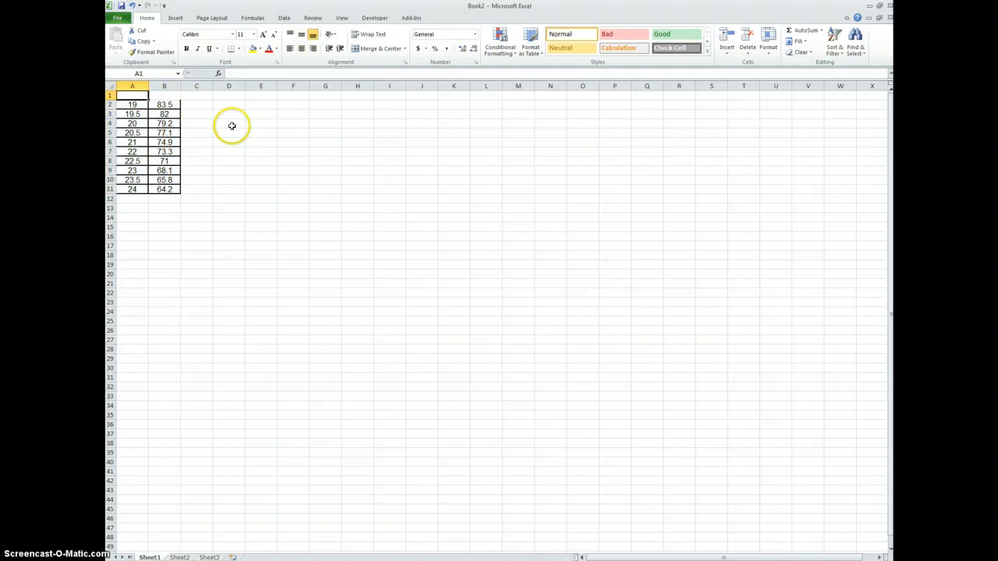
key(alt+Tab)
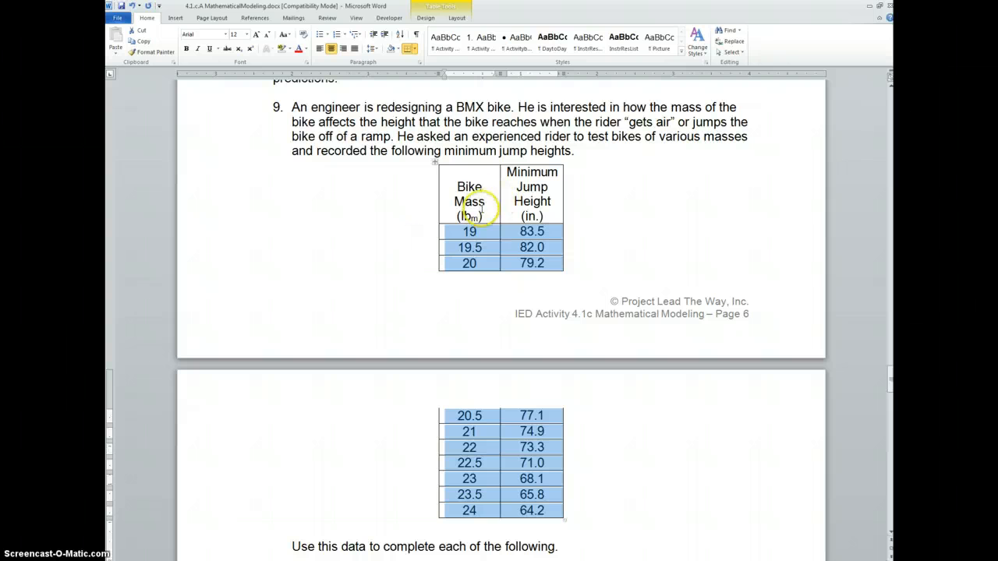
key(alt+Tab)
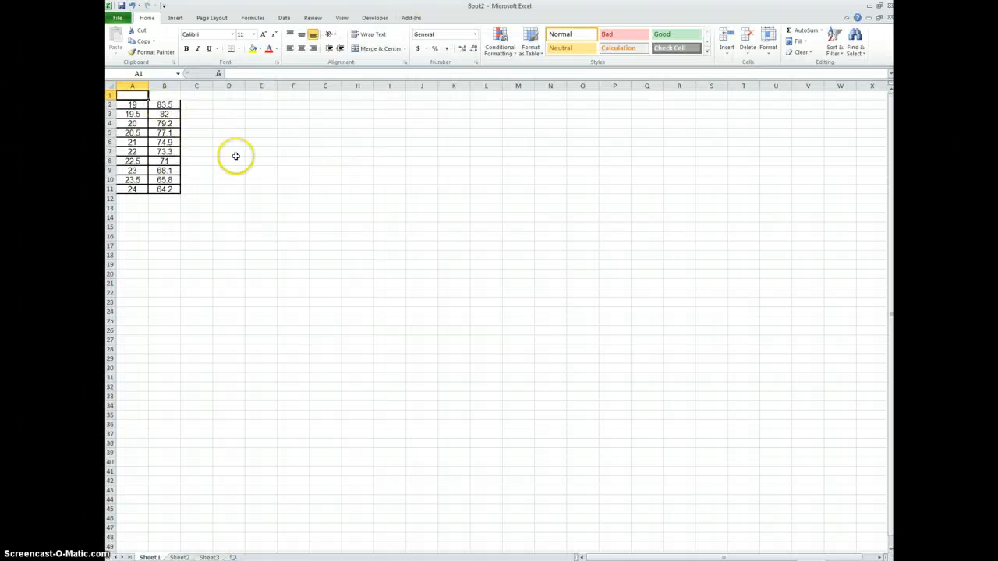
text(ike mass)
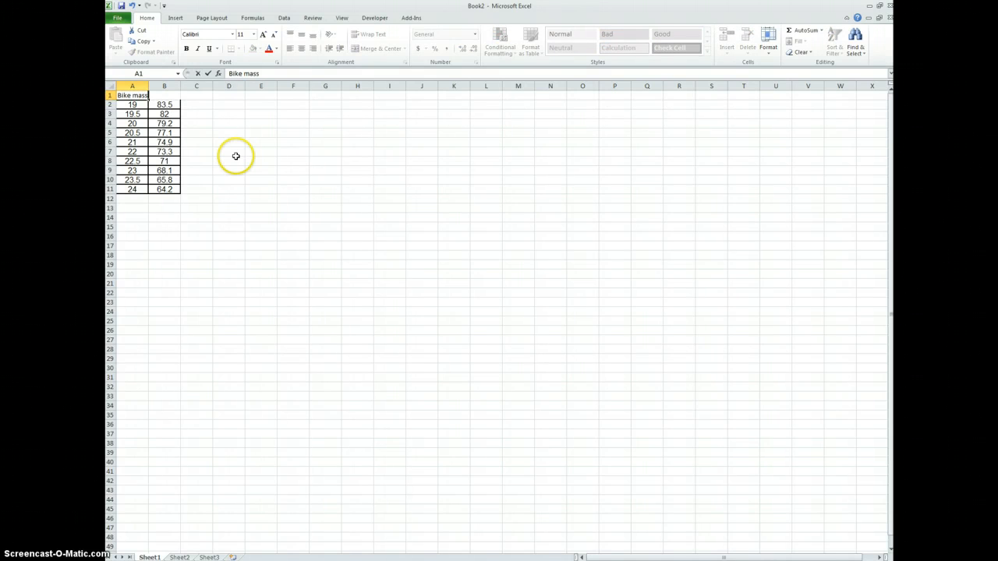
key(Tab)
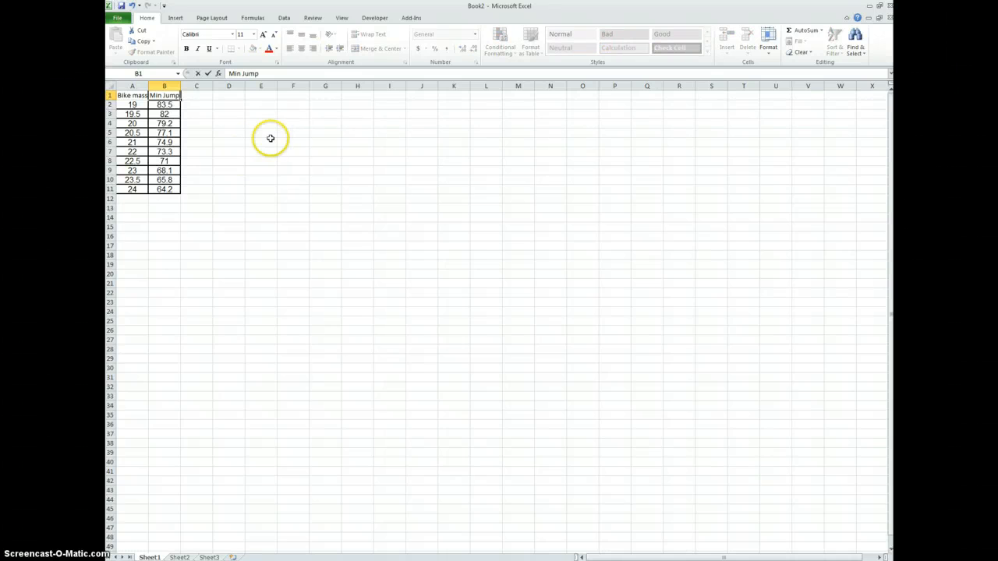
click(133, 95)
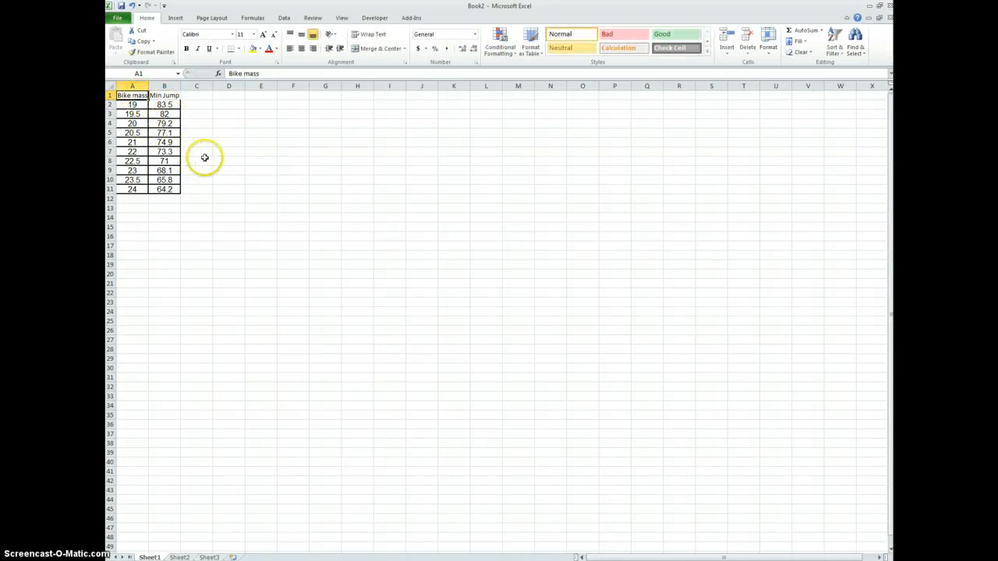
Insert a markers-only scatter chart from the data in A2:B11 and place it just beside the data table.
click(199, 152)
drag(166, 191, 117, 104)
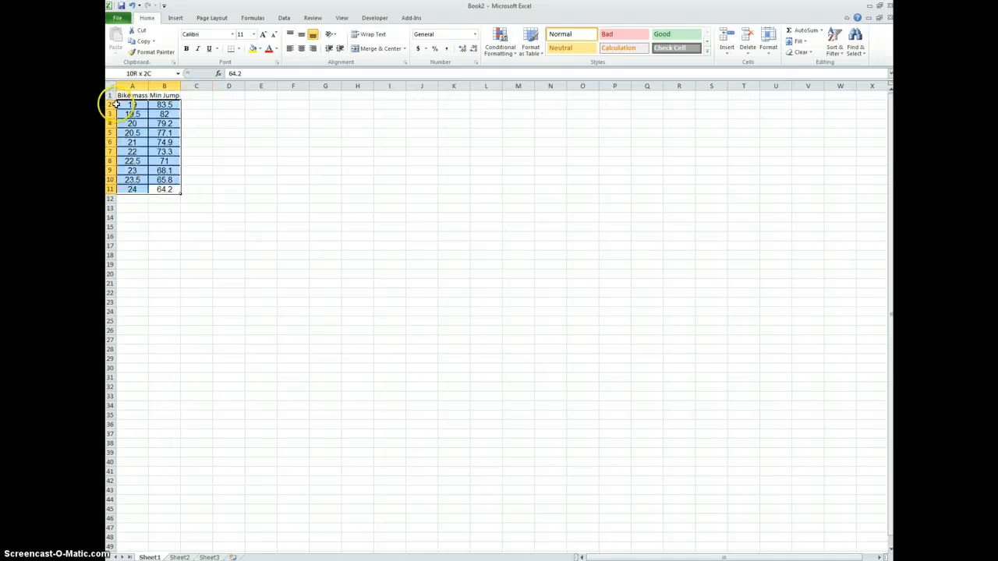
click(176, 18)
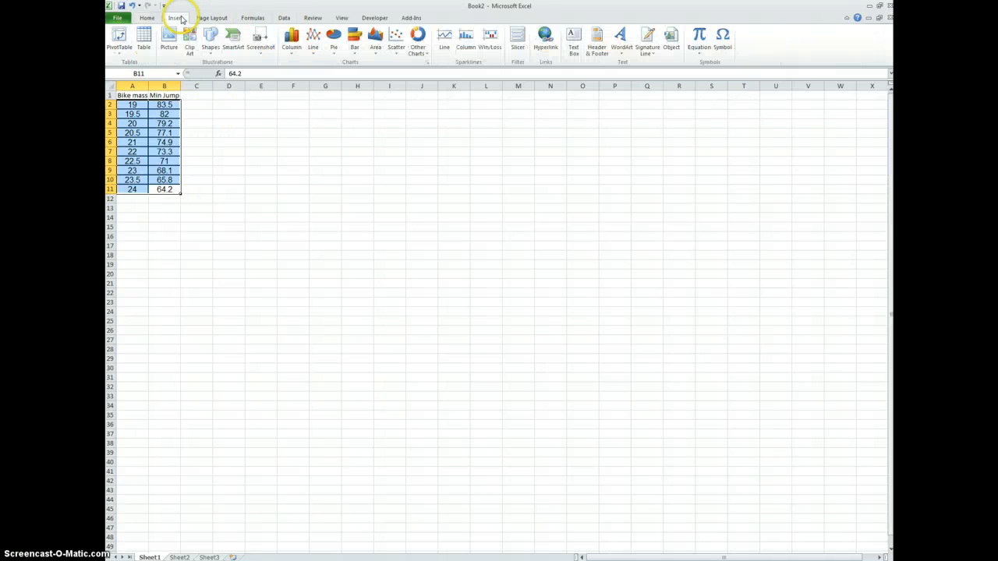
click(396, 40)
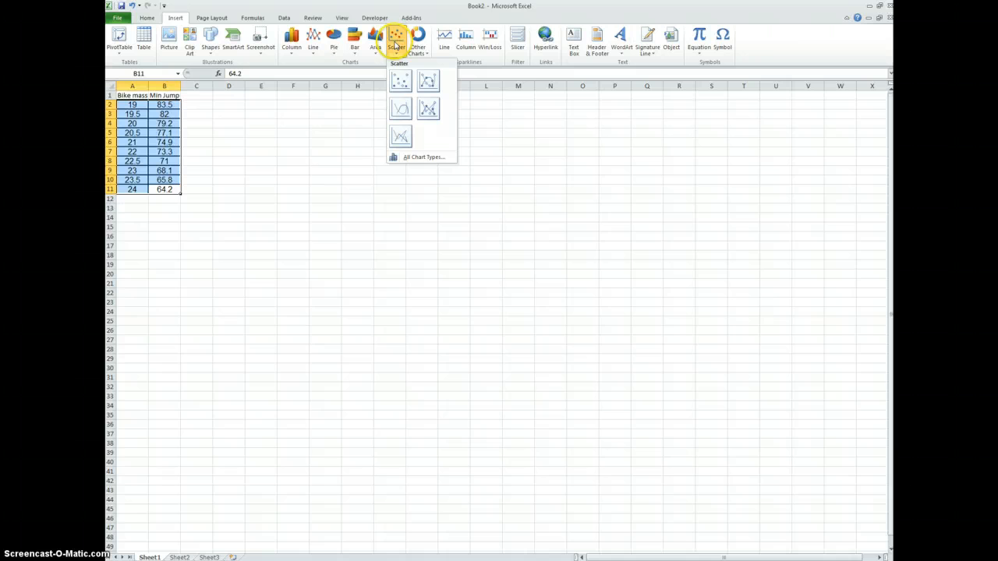
click(400, 83)
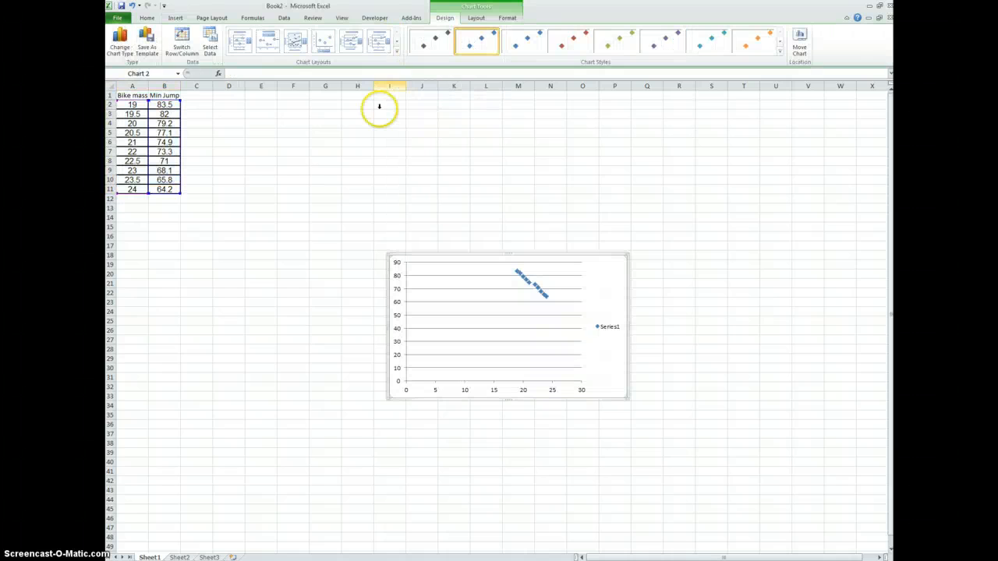
drag(453, 253, 274, 156)
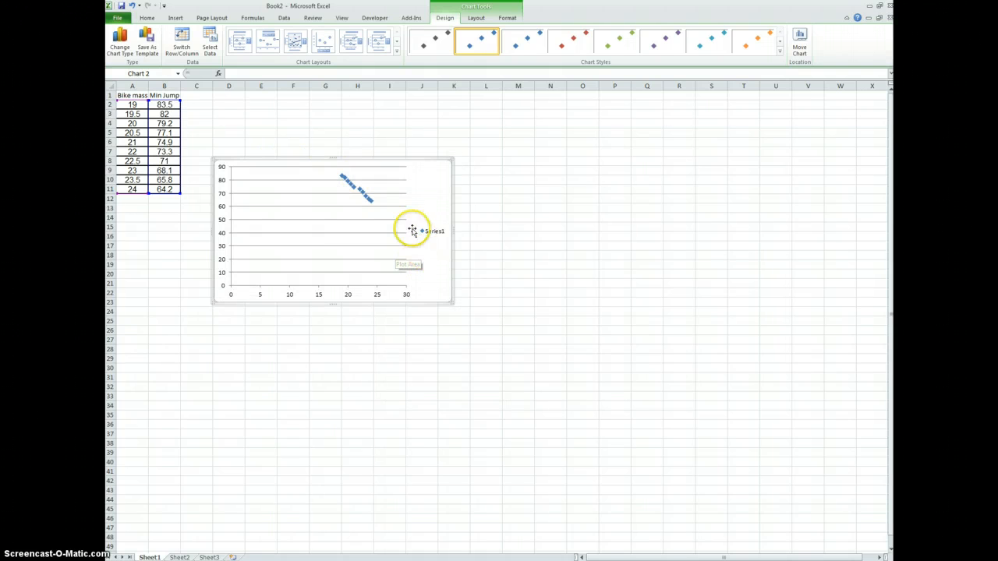
Add a title above the chart reading "BMX Jump Heights".
click(475, 18)
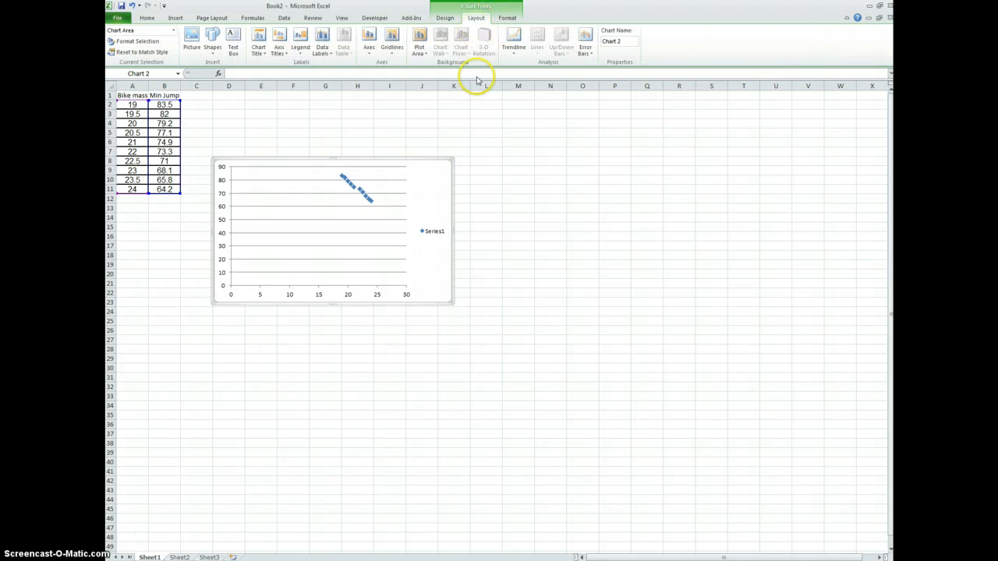
click(260, 44)
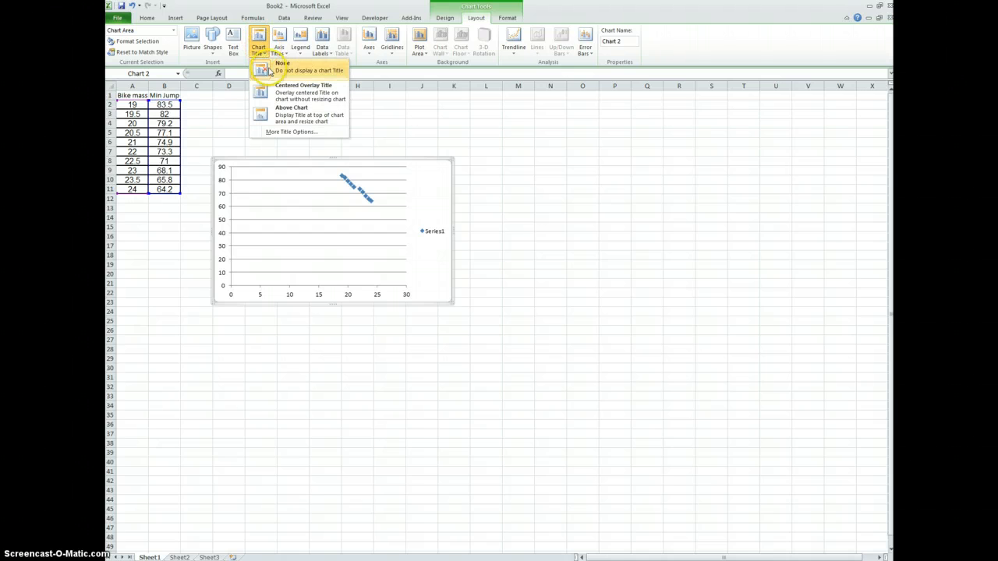
click(283, 115)
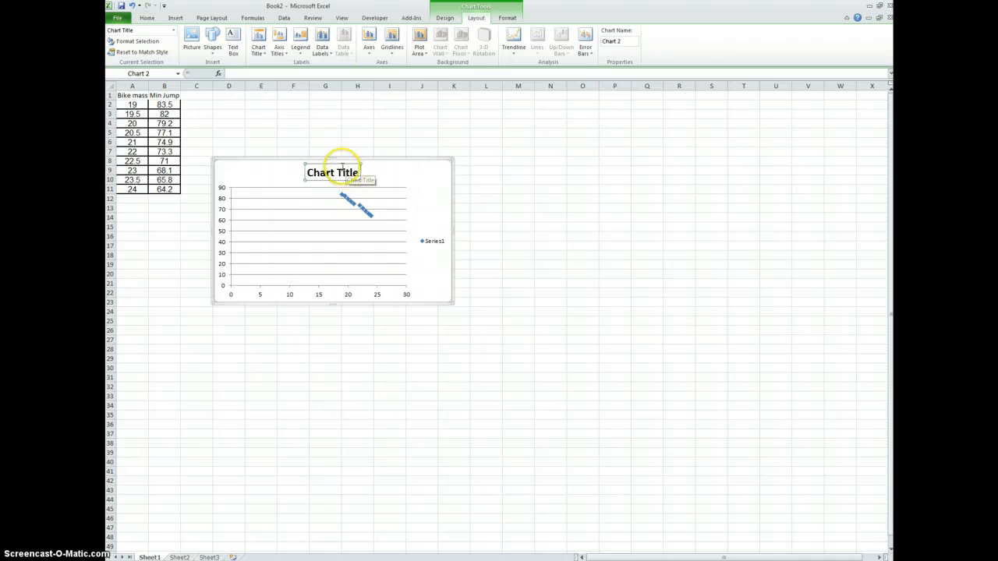
click(326, 171)
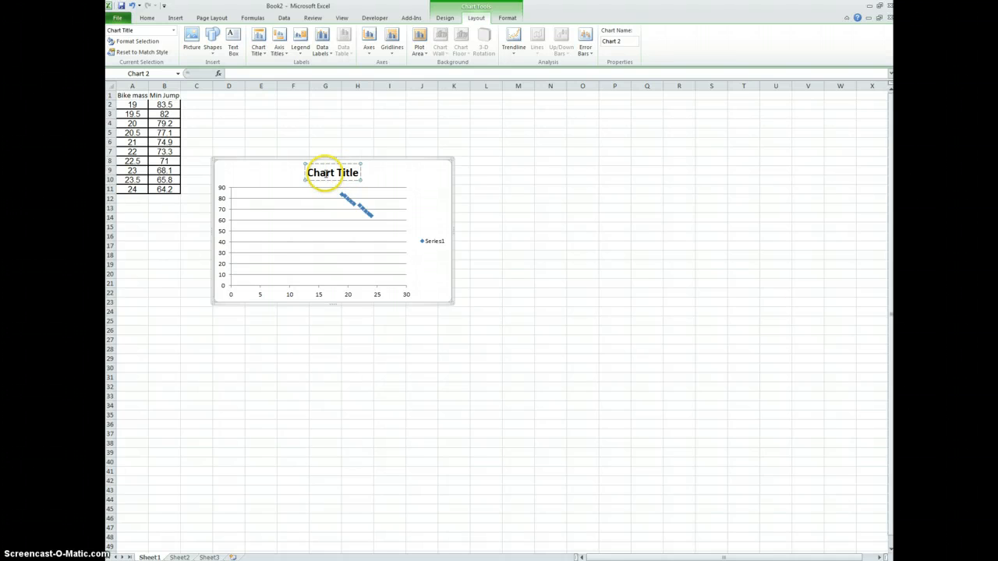
double_click(326, 173)
click(346, 173)
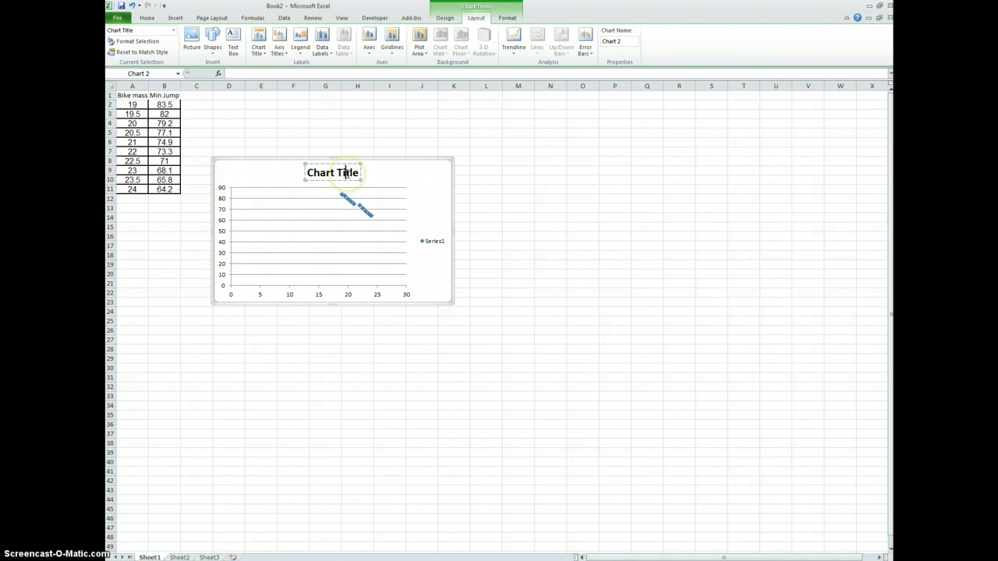
triple_click(345, 173)
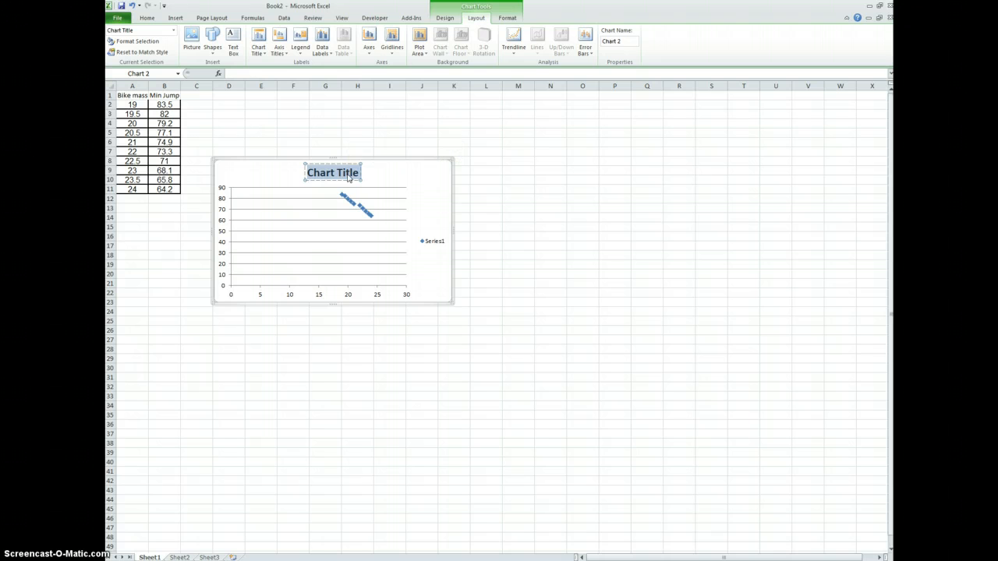
text(BM)
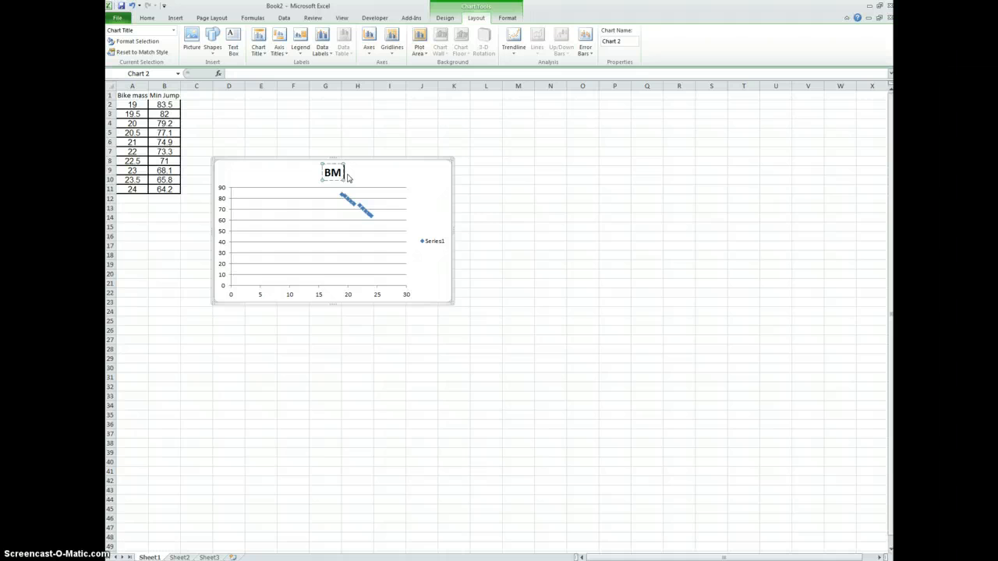
text(X Jump Heights)
click(407, 170)
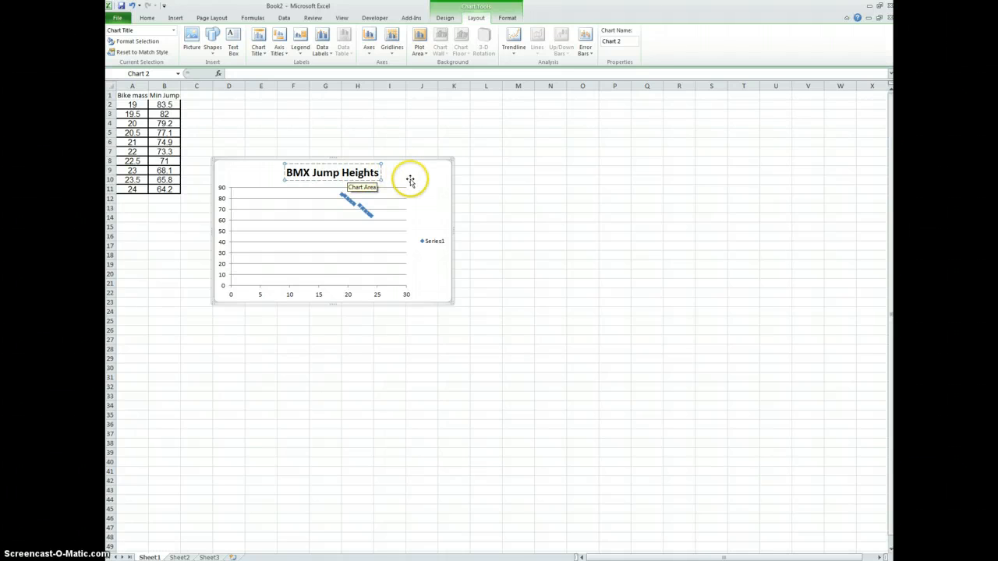
click(407, 170)
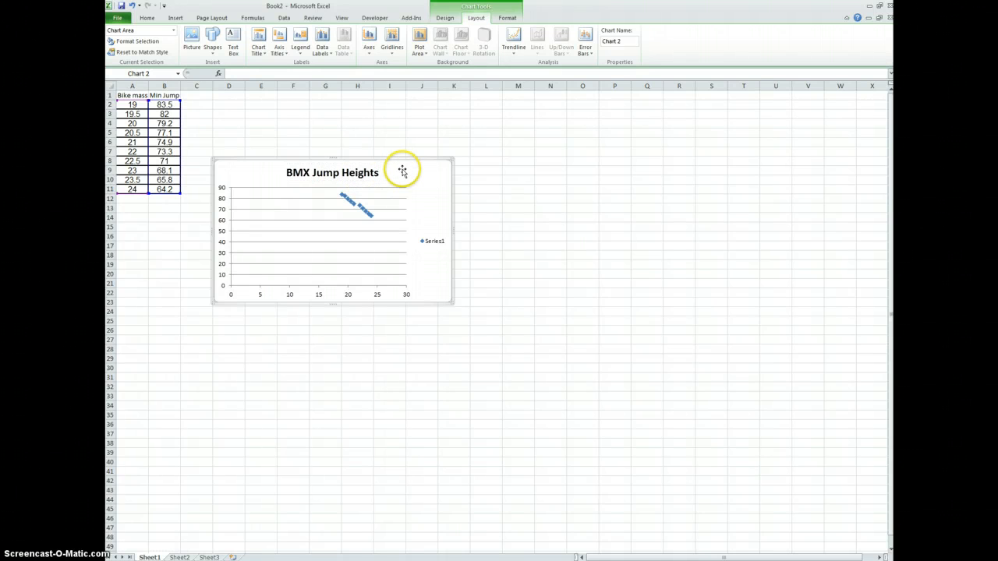
Add a title below the chart's horizontal axis reading "Bike Mass (lbs)".
click(279, 47)
mouse_move(323, 65)
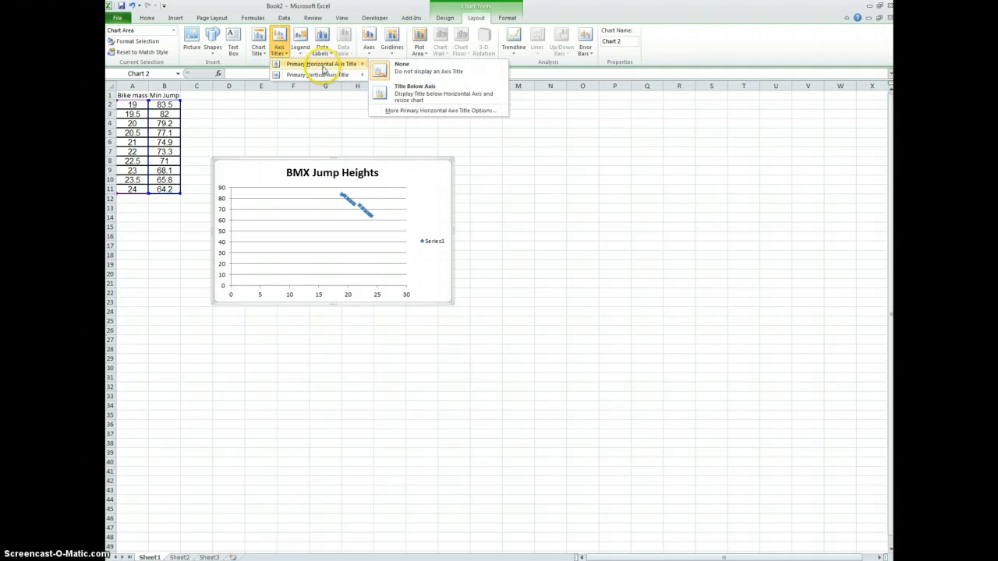
click(413, 95)
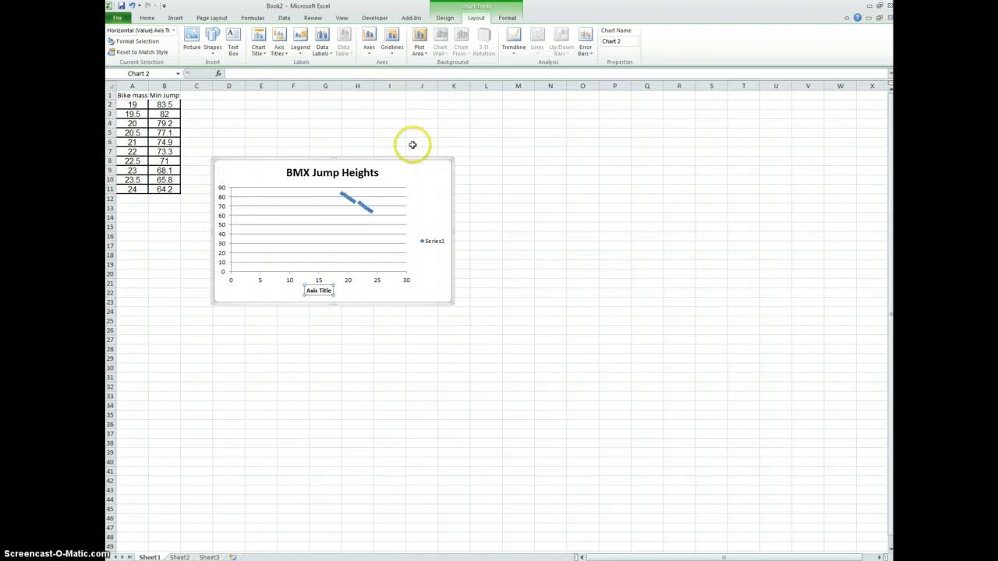
click(314, 290)
click(314, 290)
drag(331, 290, 143, 109)
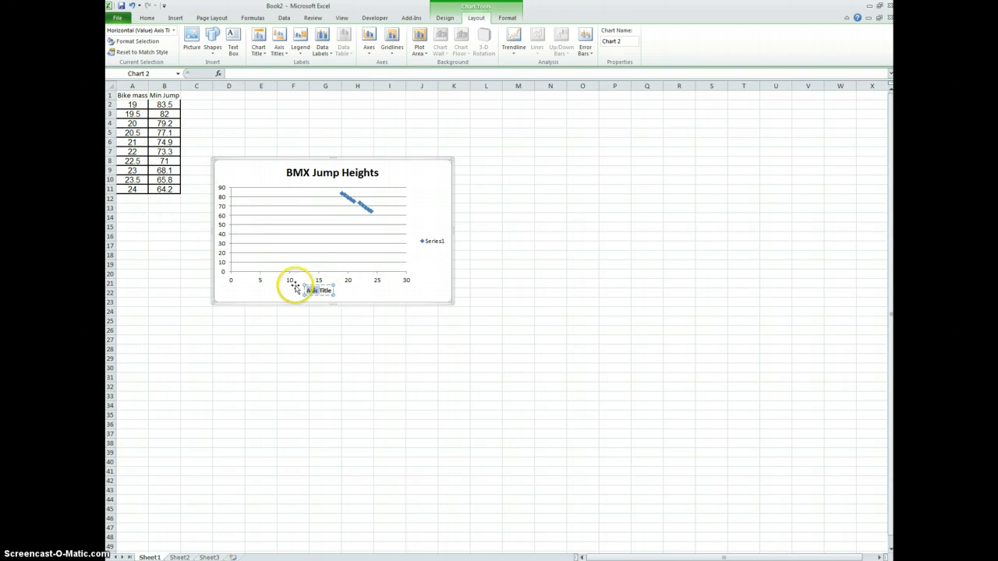
drag(312, 290, 322, 290)
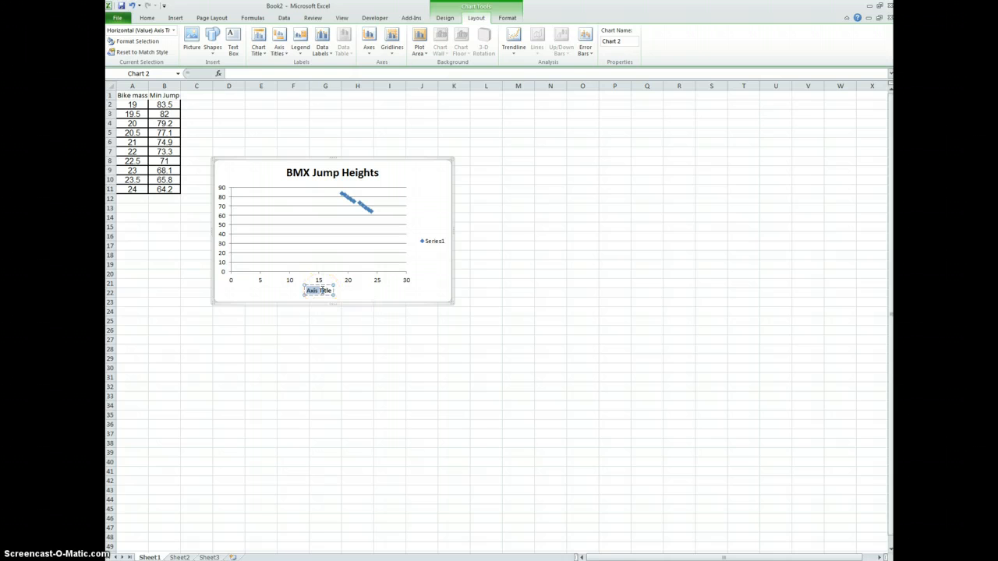
click(323, 290)
double_click(332, 291)
text(Bike Mass ()
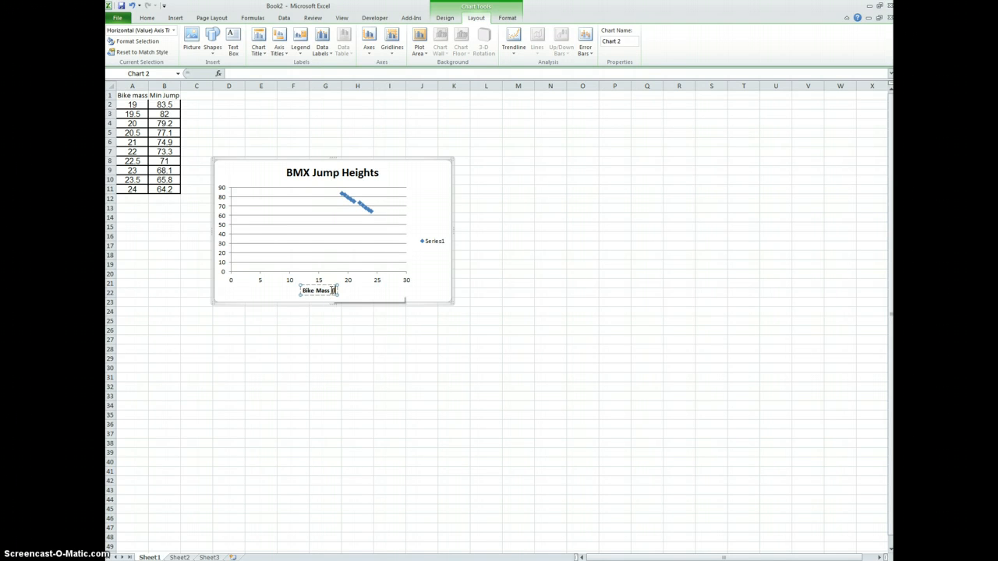
text(lbs)
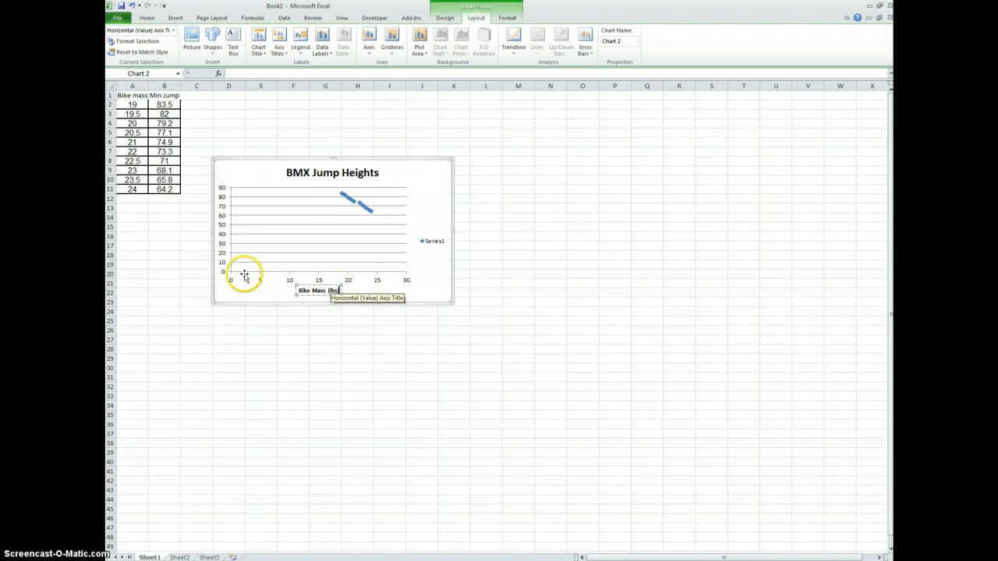
text())
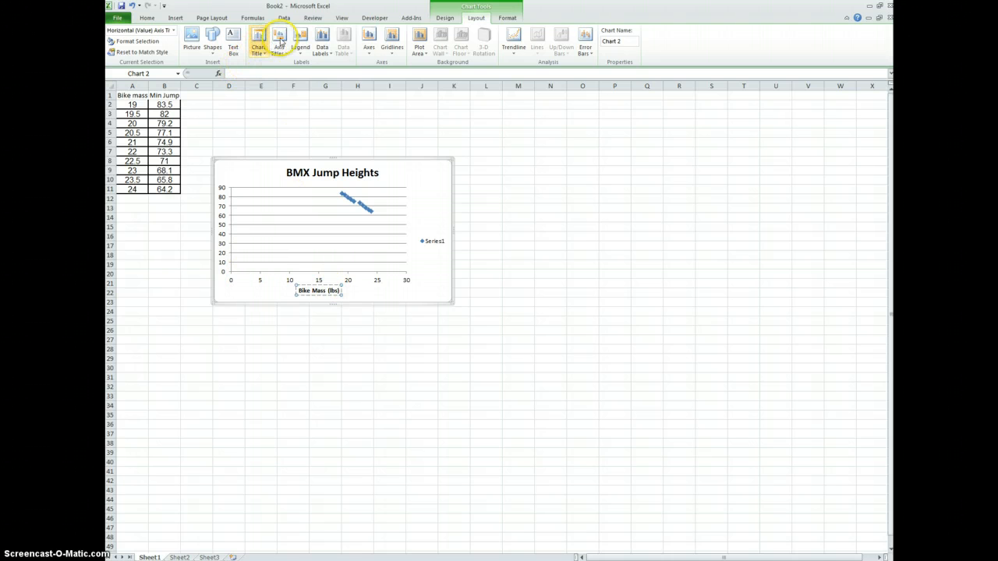
Add a rotated vertical axis title reading "Minum Jump Height (in)", checking the unit in the Word document's table.
click(279, 48)
mouse_move(303, 76)
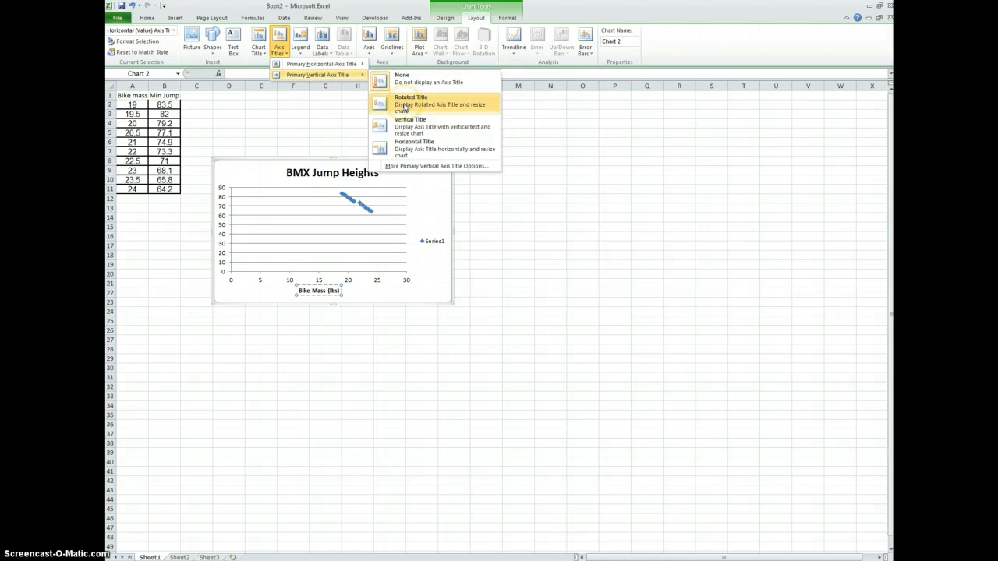
click(405, 107)
click(227, 228)
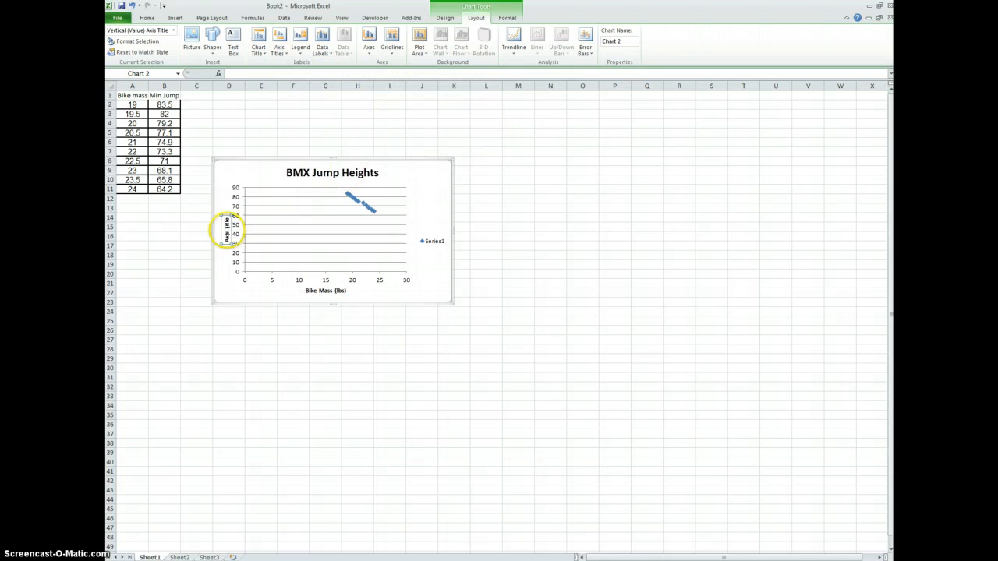
triple_click(226, 230)
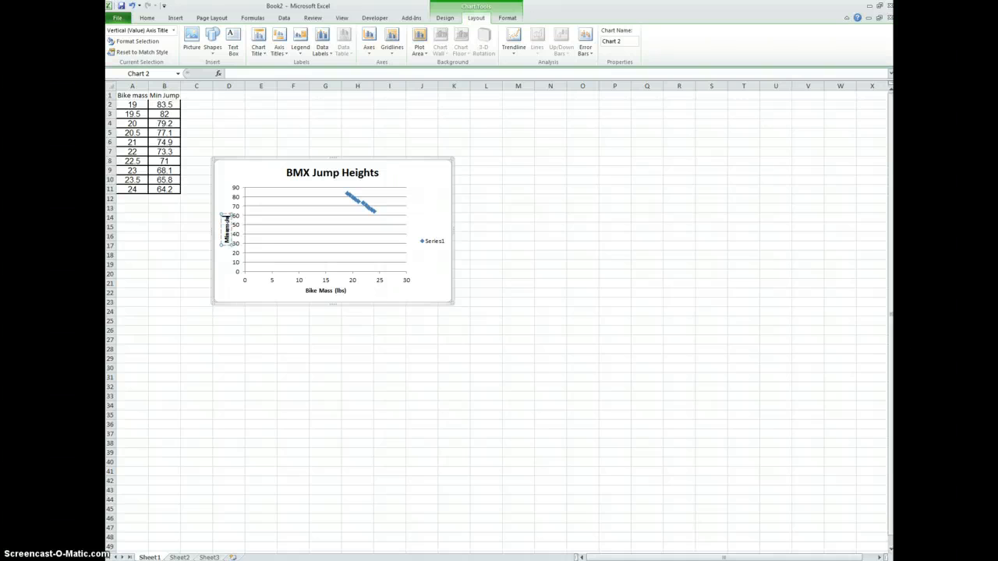
text(ump Height)
key(alt+Tab)
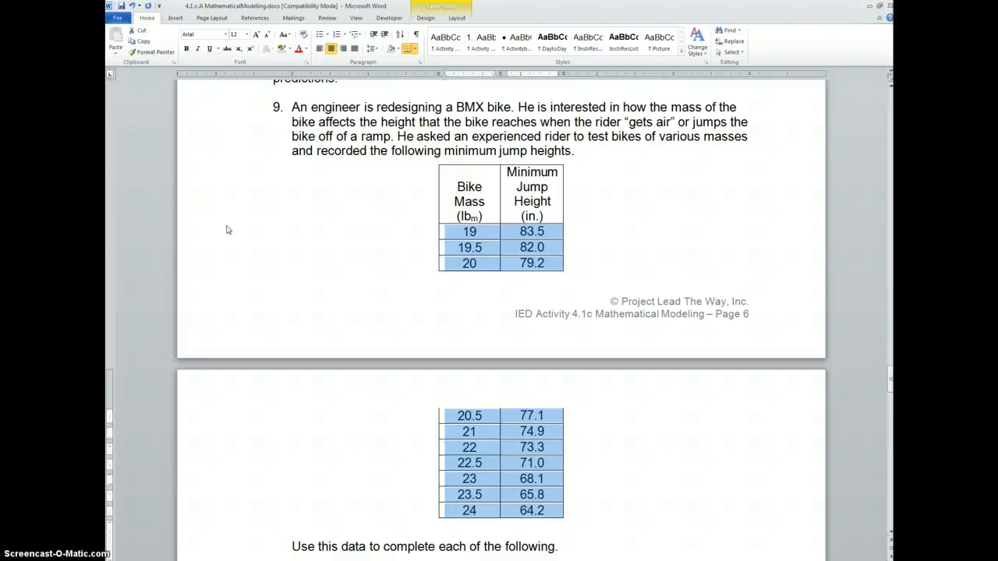
key(alt+Tab)
text((lbs)
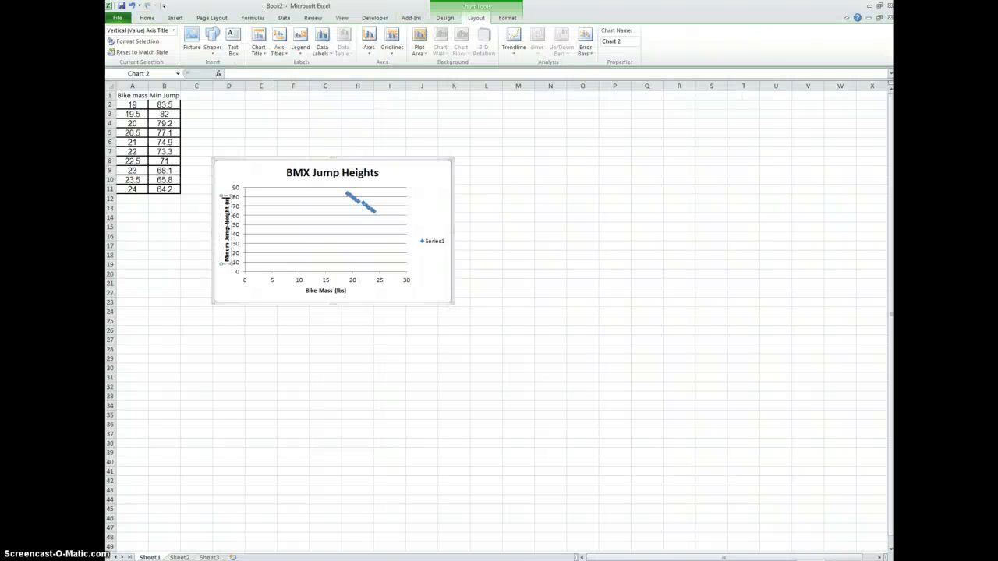
text())
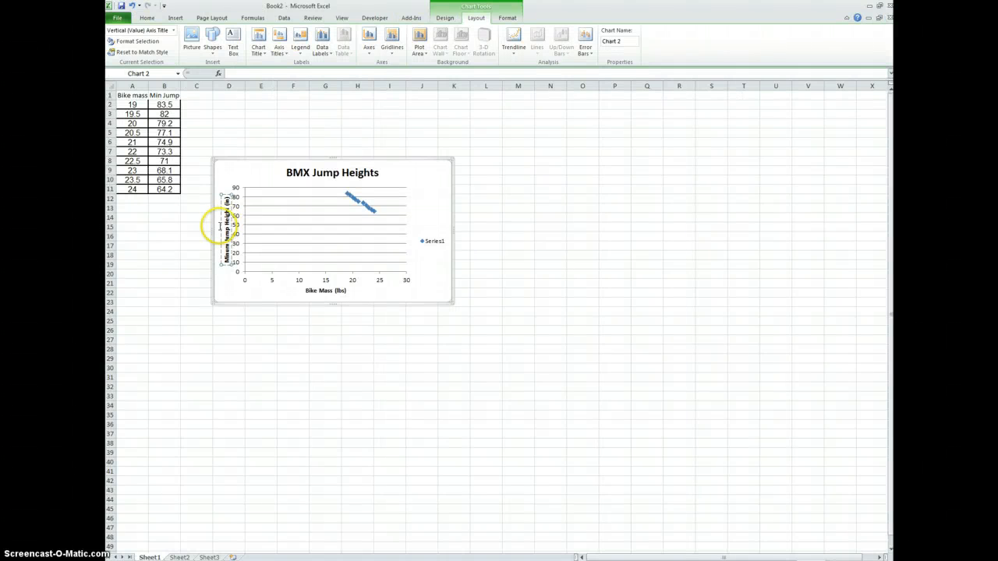
click(233, 292)
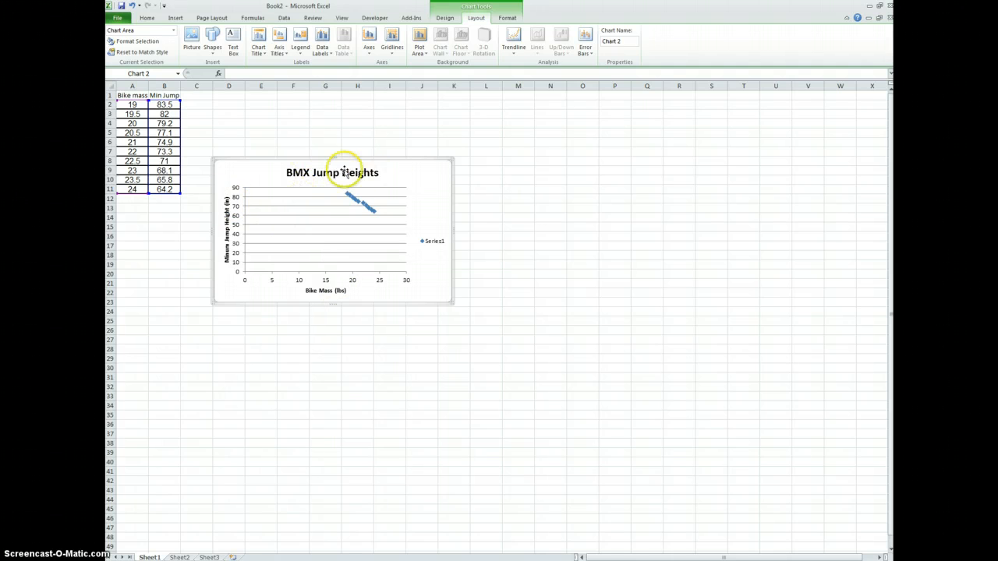
Add major and minor horizontal gridlines and major vertical gridlines to the chart.
click(425, 242)
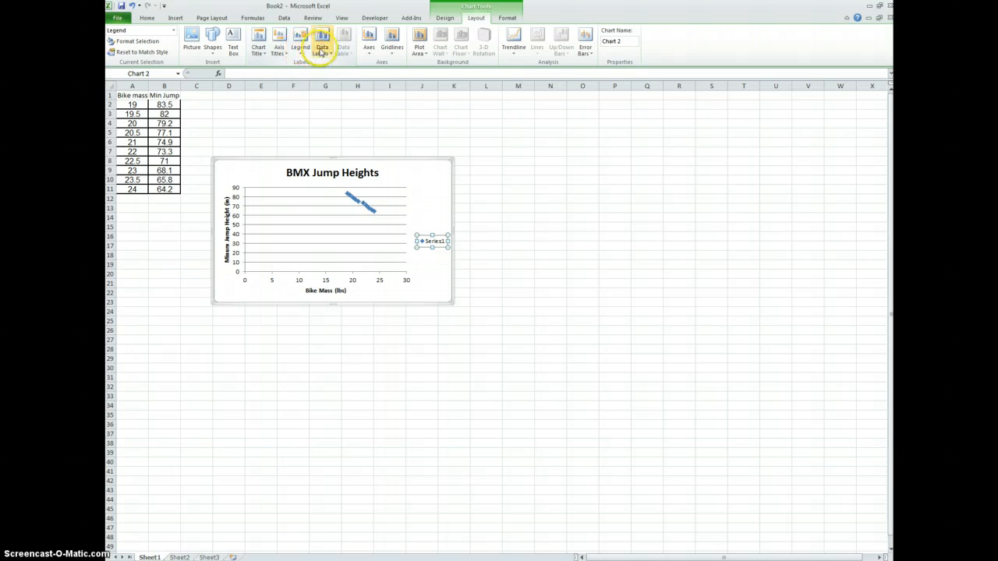
click(384, 50)
click(419, 66)
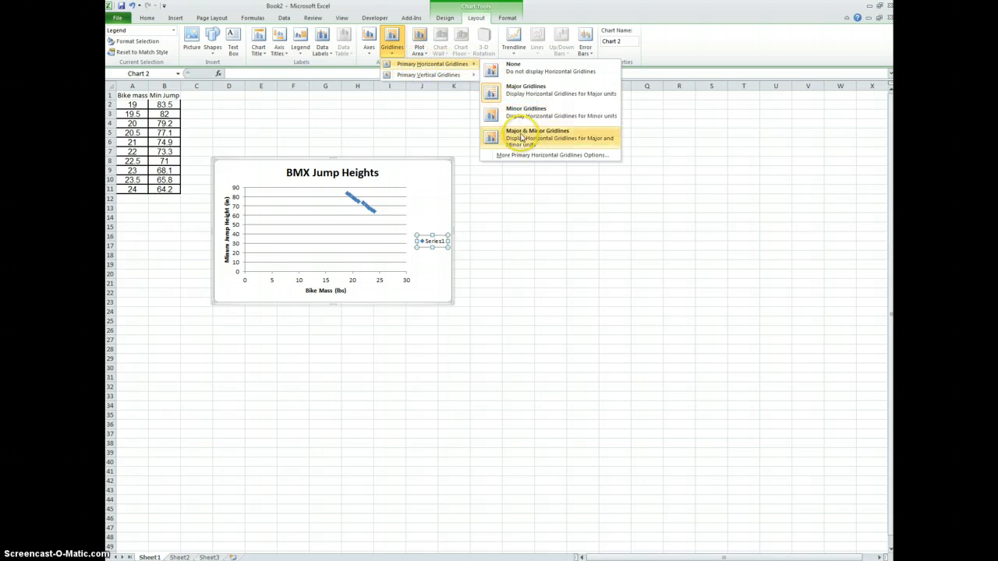
click(519, 134)
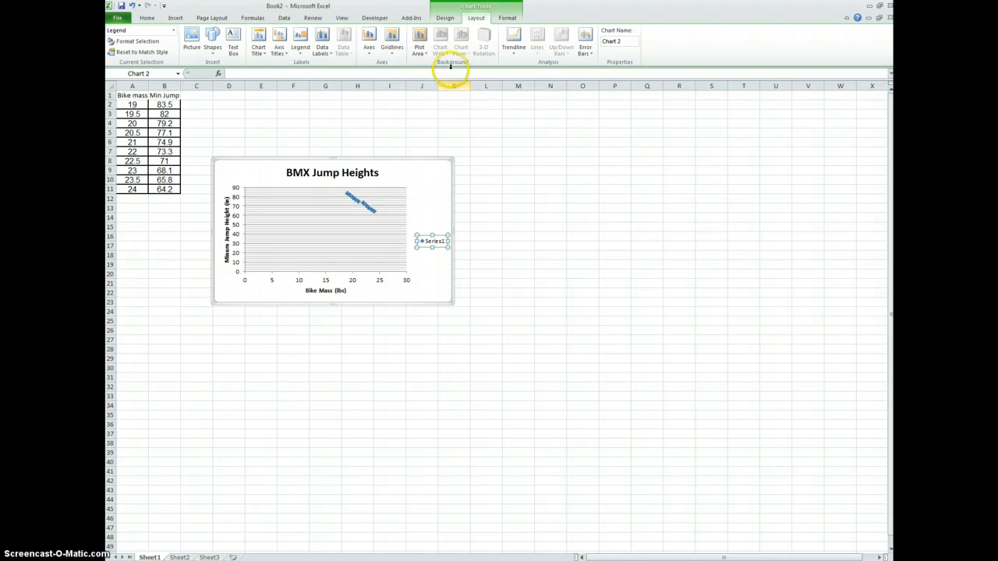
click(392, 40)
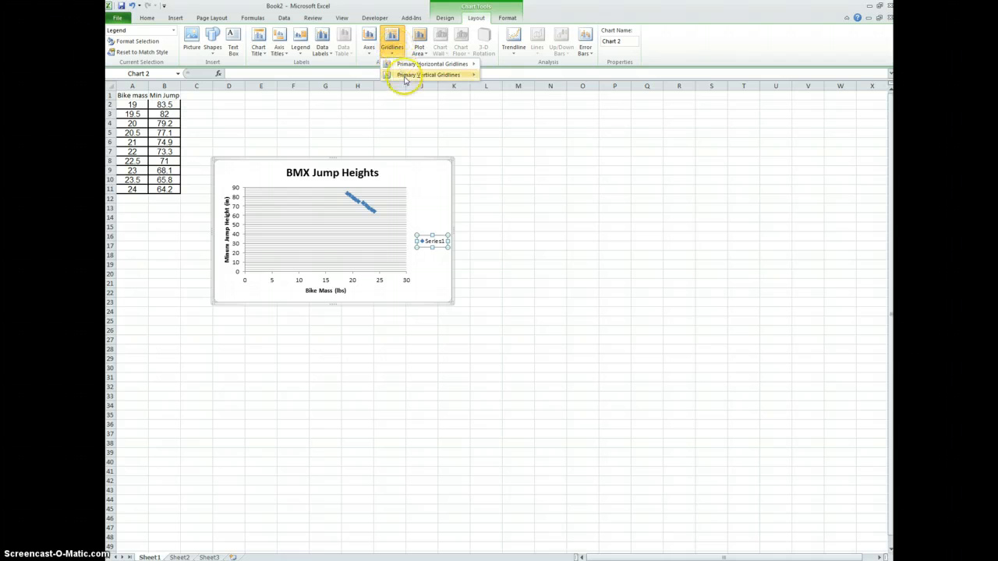
click(423, 74)
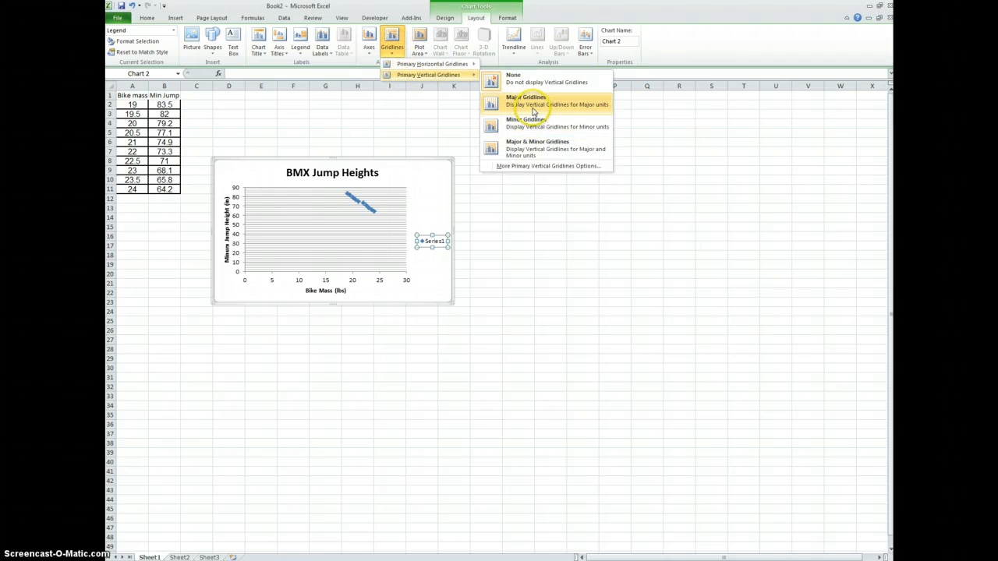
click(531, 106)
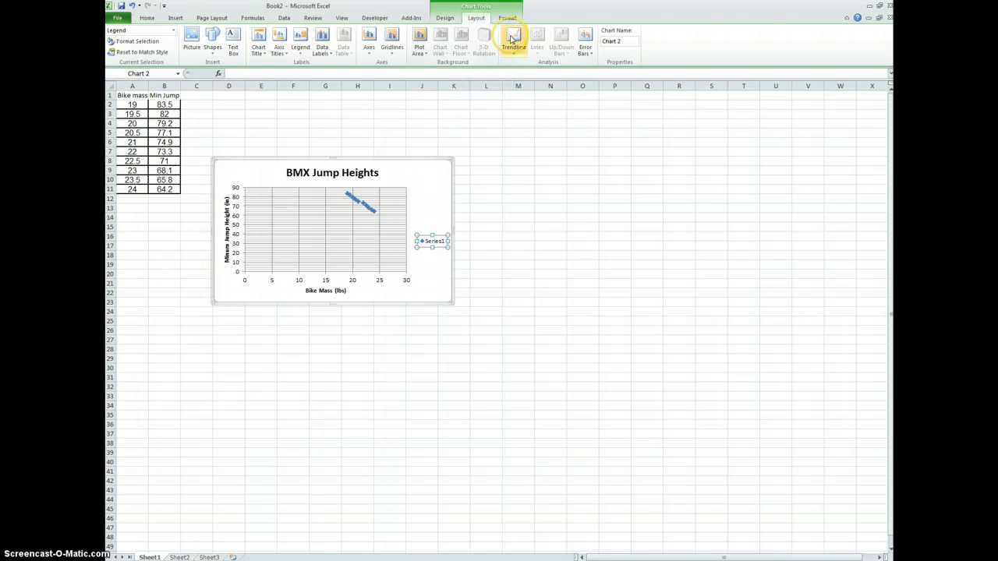
Add a linear trendline to the data series, forecast forward 20 periods, with its equation displayed on the chart.
click(511, 38)
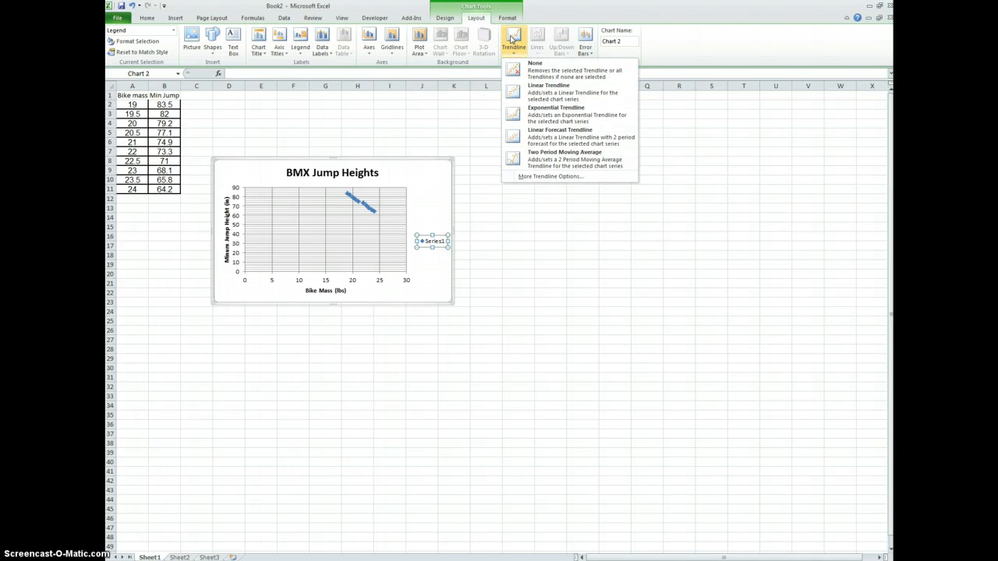
click(535, 177)
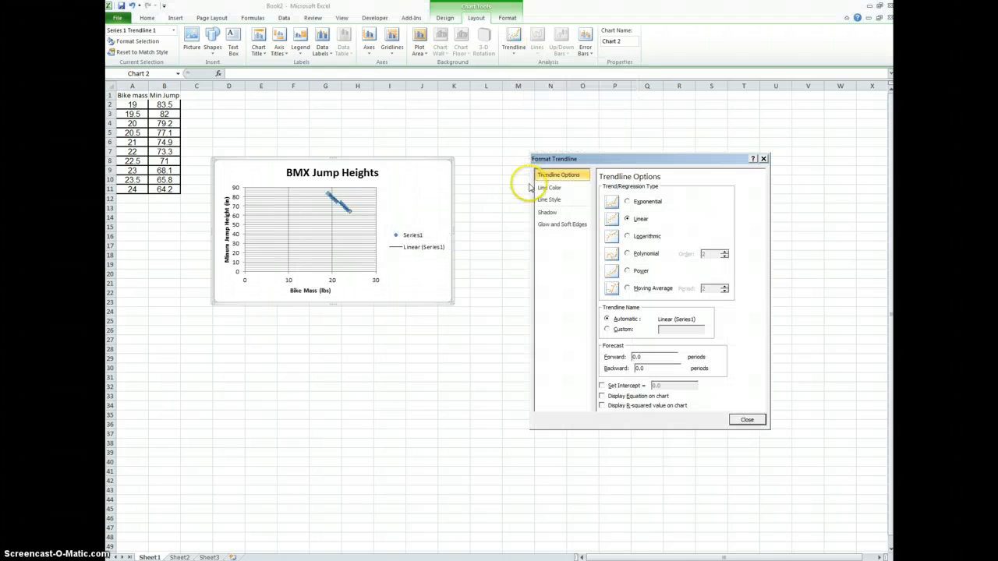
click(626, 221)
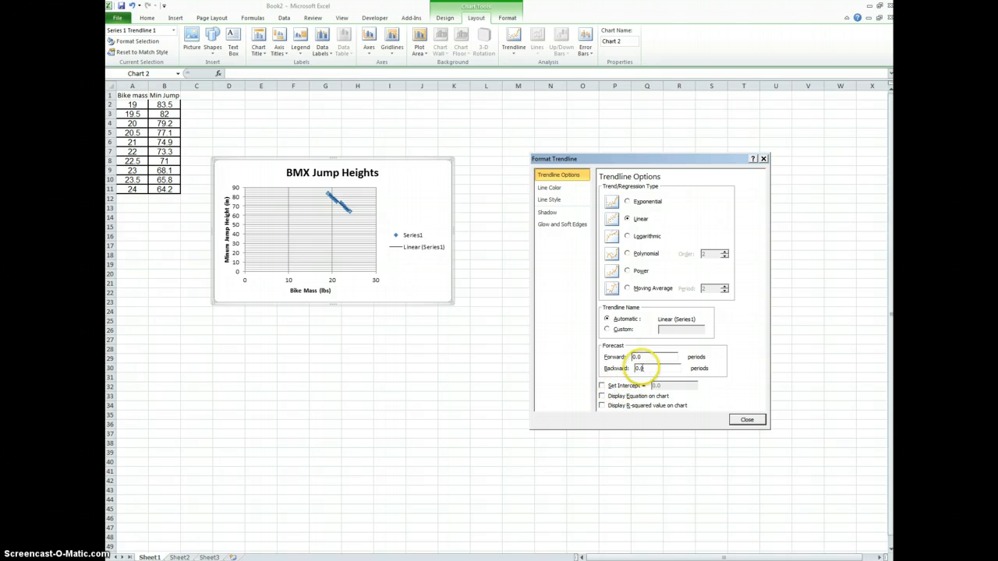
click(602, 397)
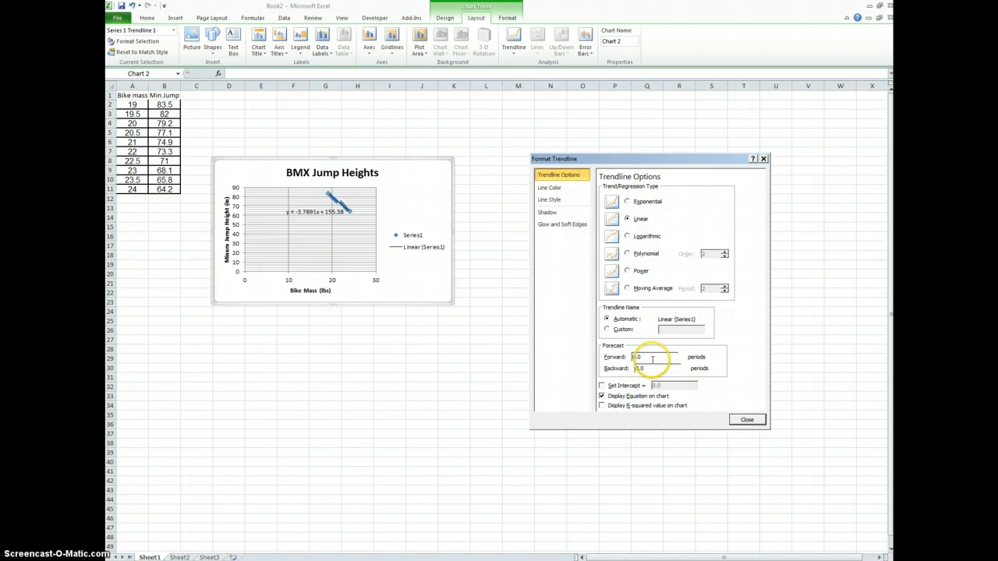
drag(652, 367, 625, 368)
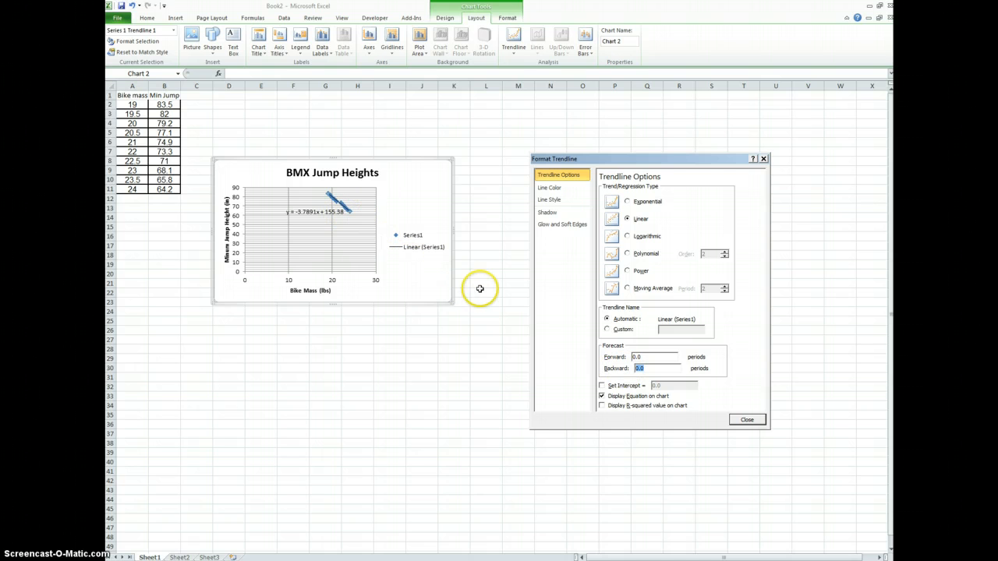
drag(647, 356, 633, 357)
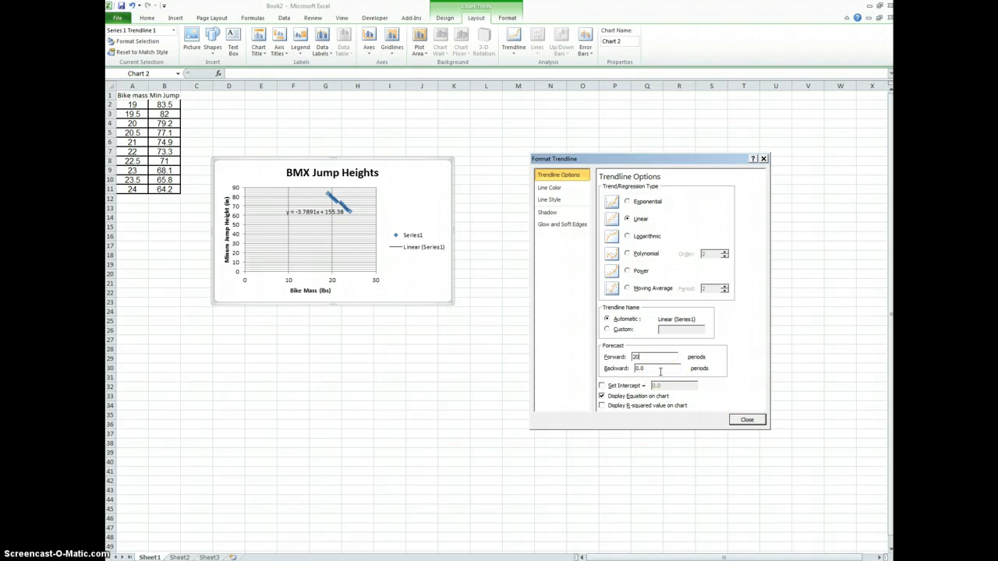
click(748, 420)
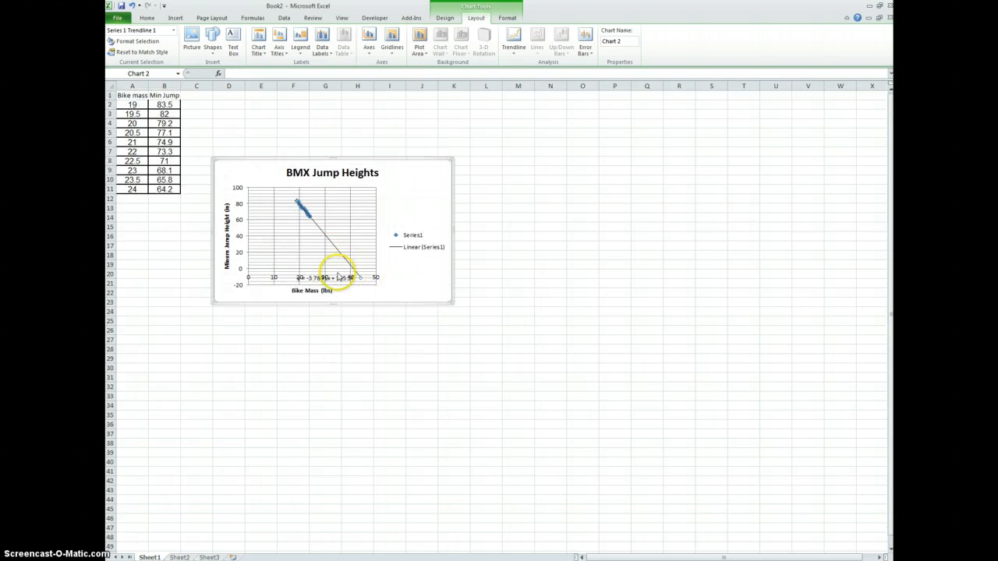
Move the trendline equation out of the plot area to above the legend, and enlarge the chart to reach about column Q, row 36.
drag(332, 279, 426, 189)
key(Escape)
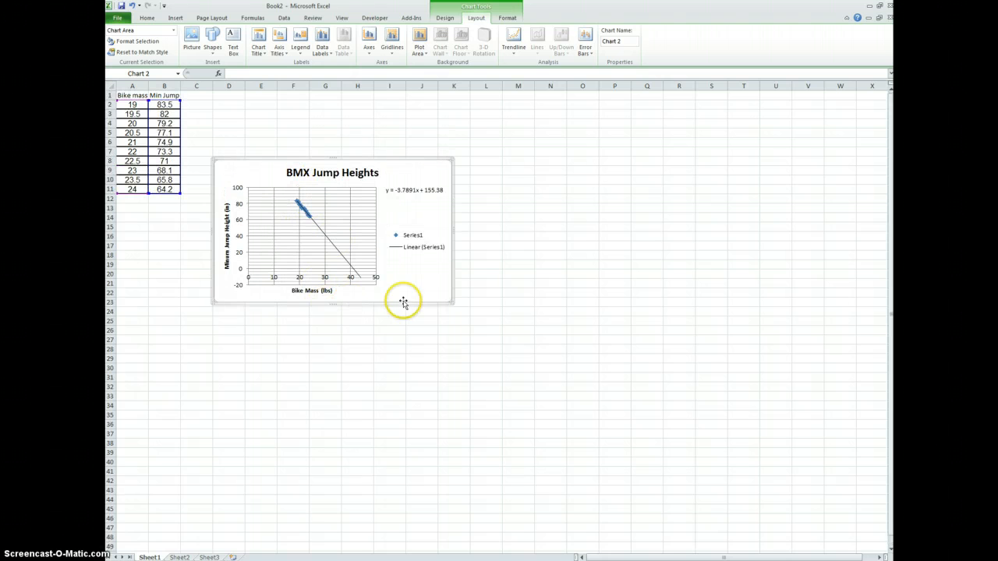
double_click(450, 302)
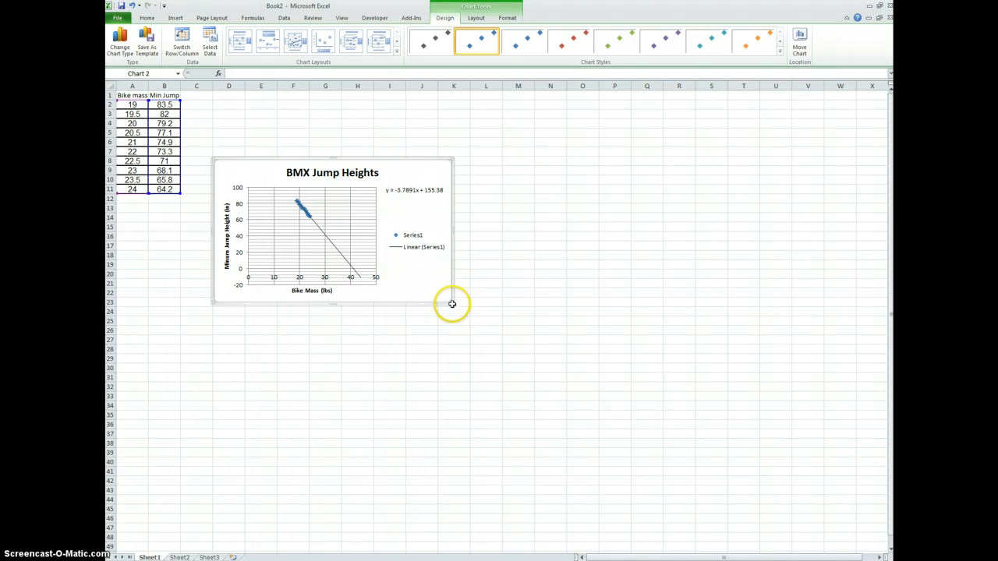
drag(450, 303, 665, 429)
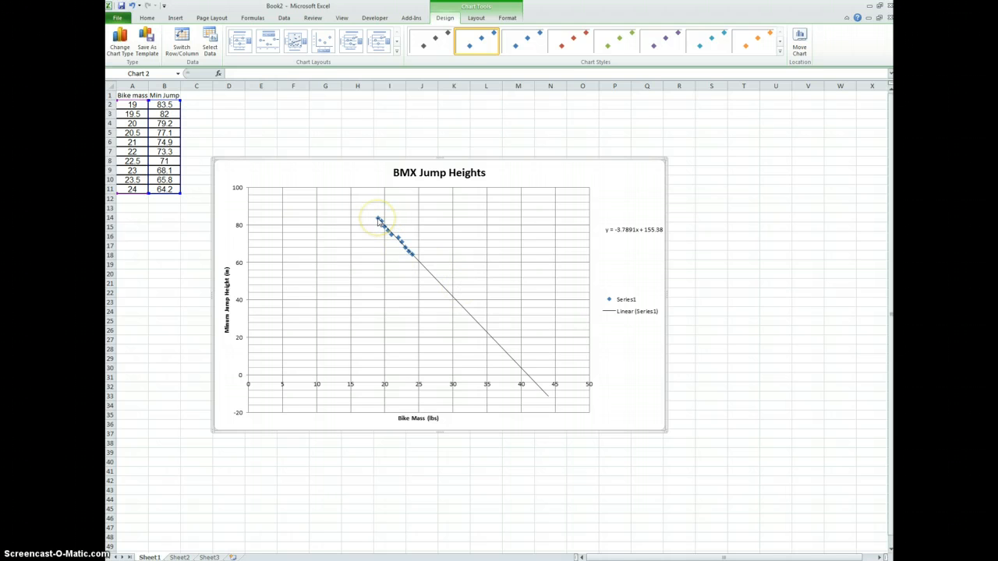
Add a second linear trendline forecast backward 19 periods so that the line reaches the vertical axis.
mouse_move(379, 222)
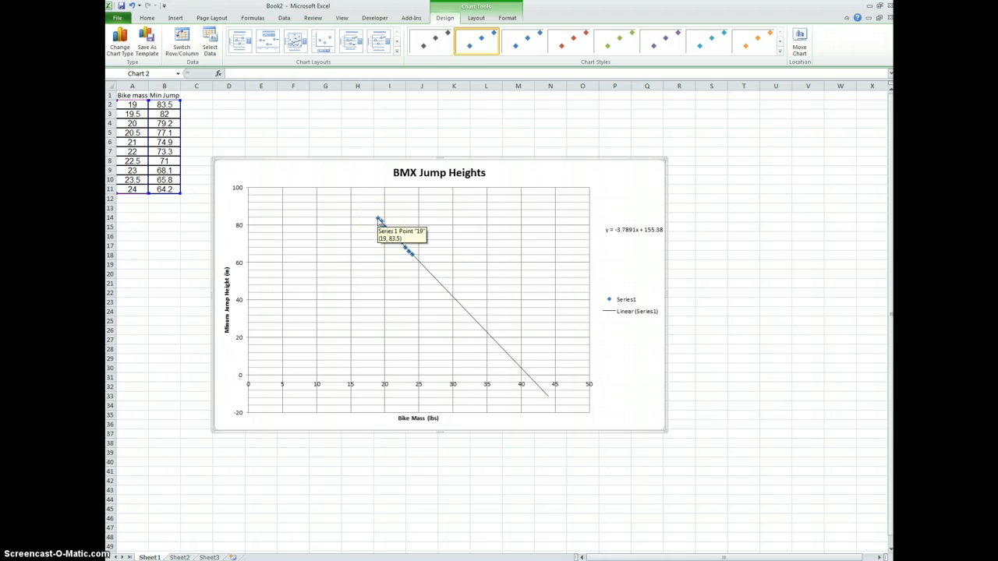
click(476, 18)
click(513, 41)
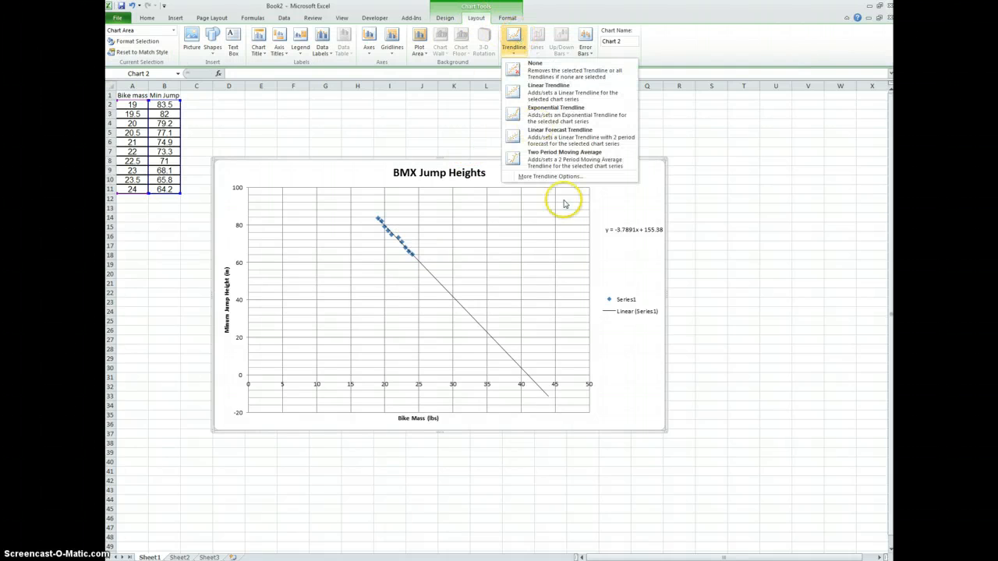
click(562, 176)
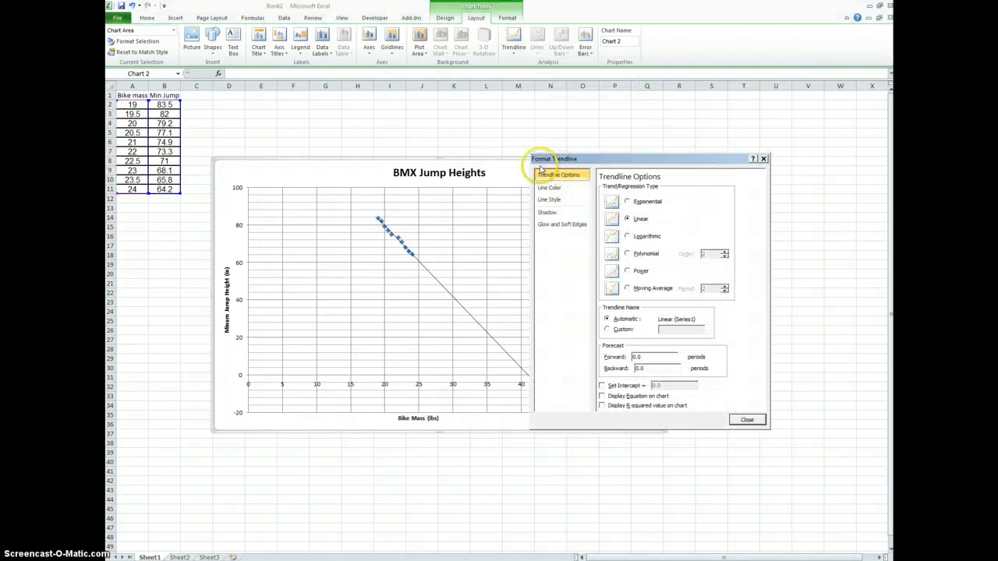
drag(654, 368, 606, 369)
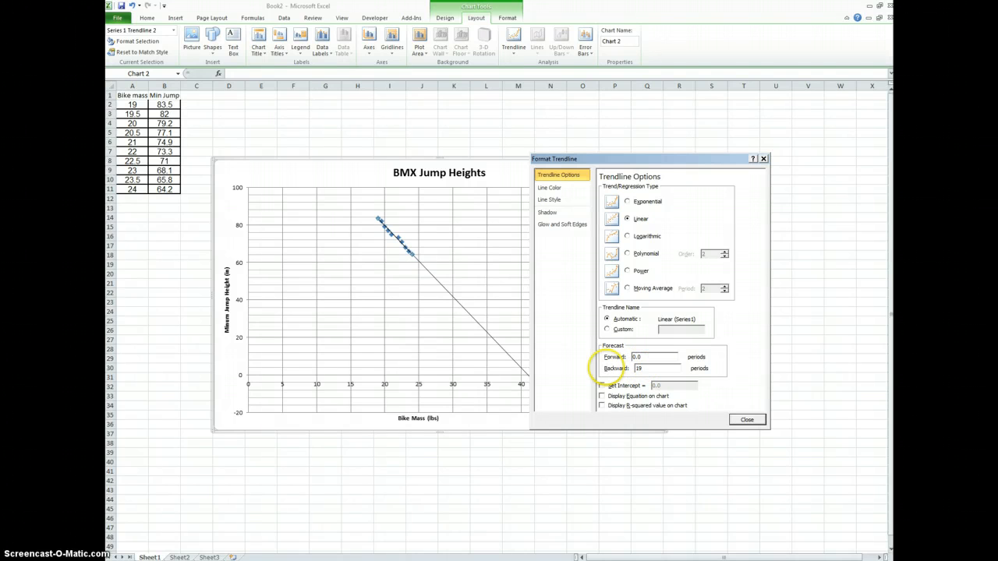
click(747, 420)
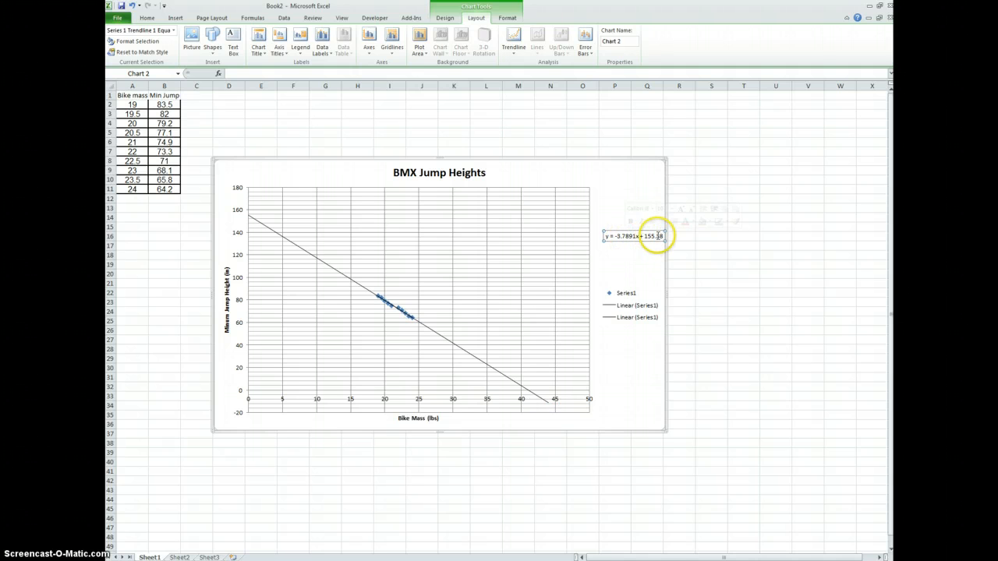
Copy the trendline equation into the Word document as the answer beneath question b, without a list letter of its own.
triple_click(659, 235)
key(ctrl+c)
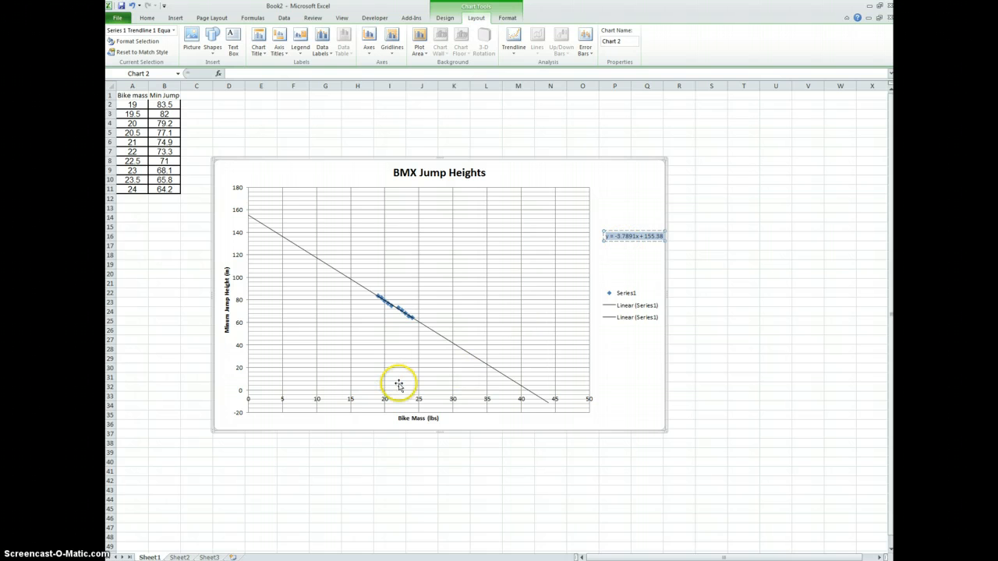
key(alt+Tab)
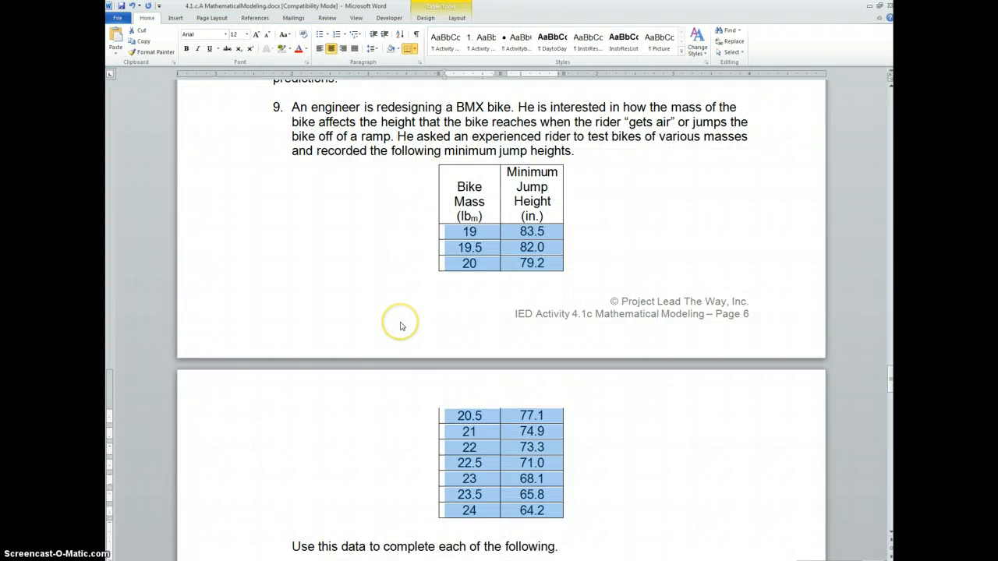
scroll(452, 296, down, 5)
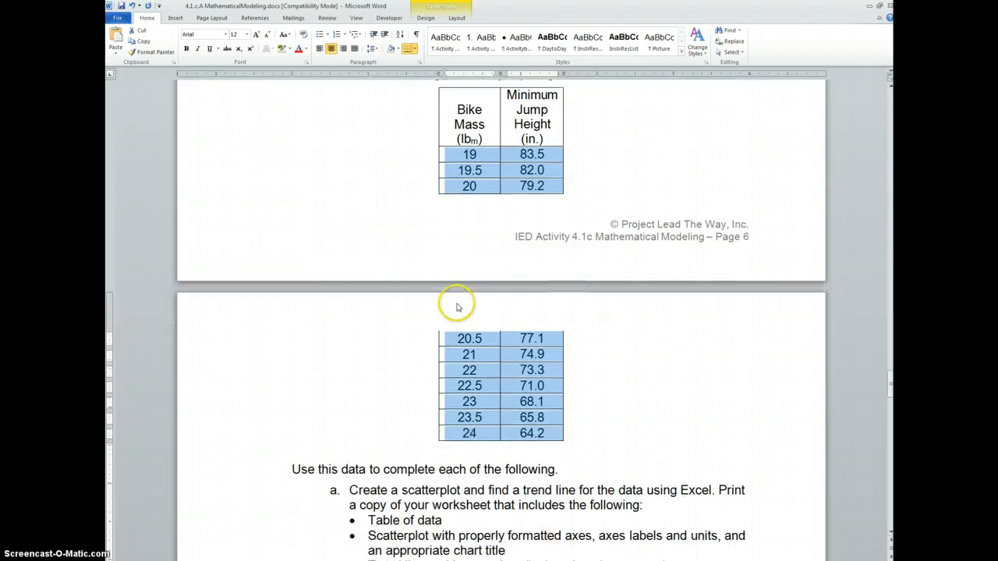
scroll(458, 302, down, 3)
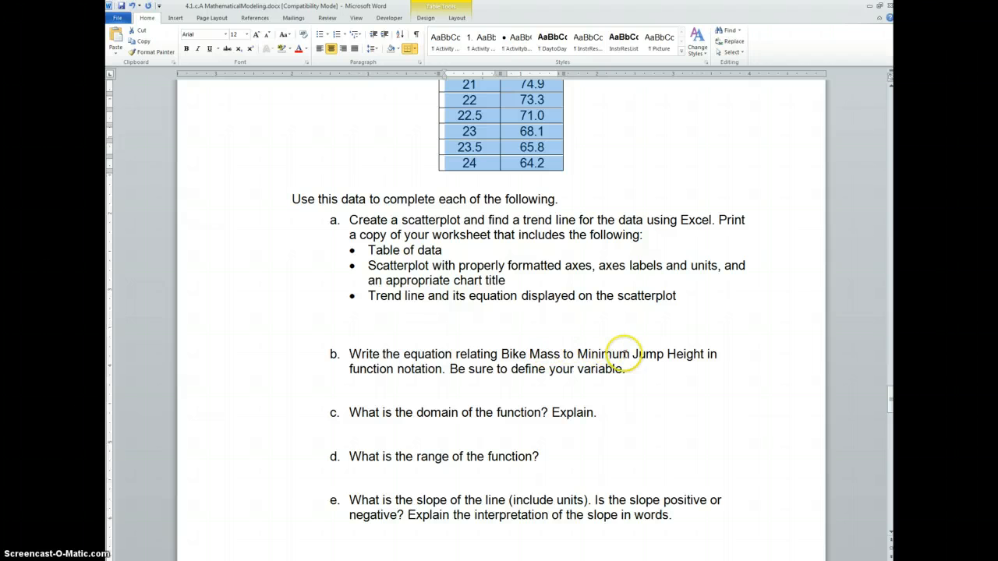
click(426, 385)
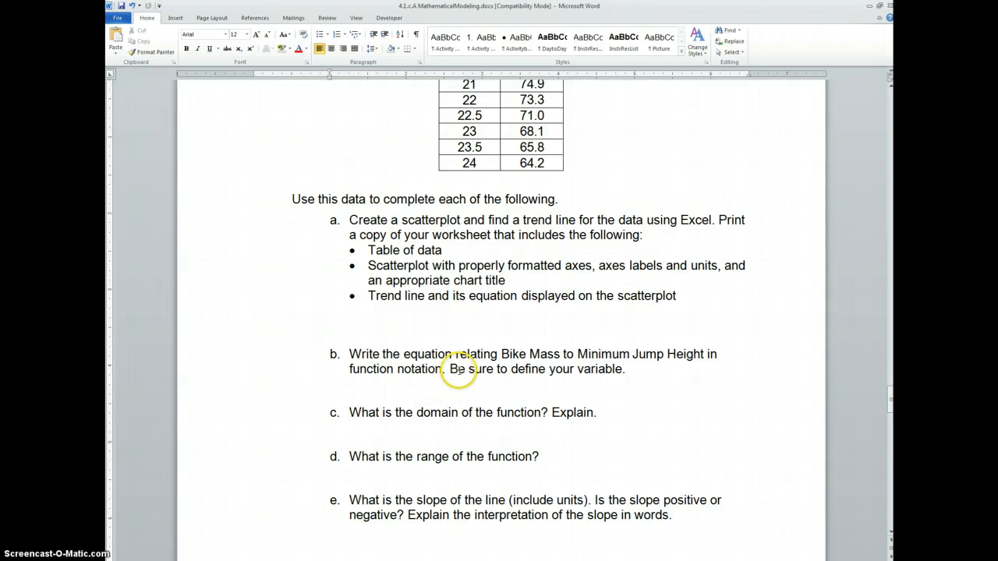
key(ctrl+v)
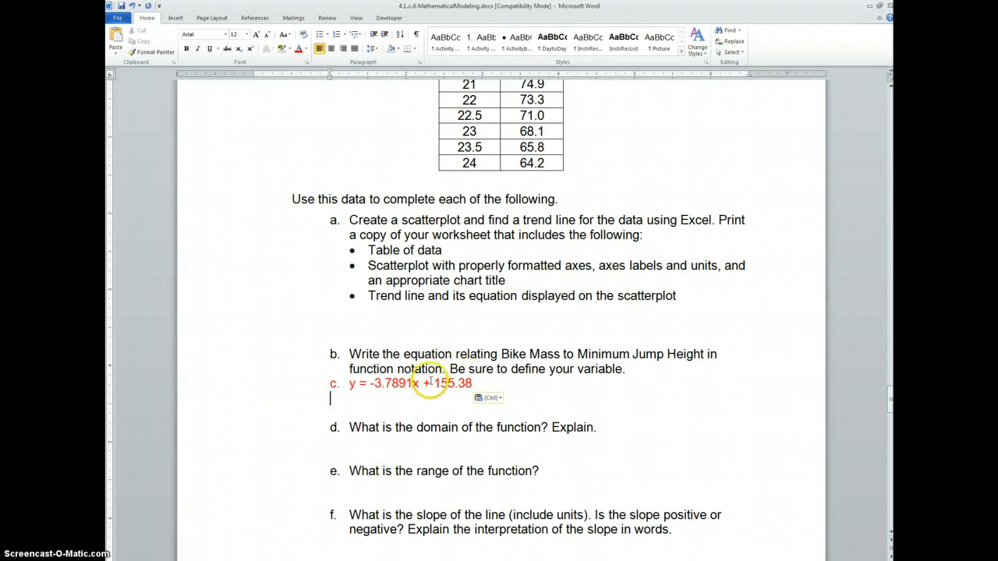
key(Up)
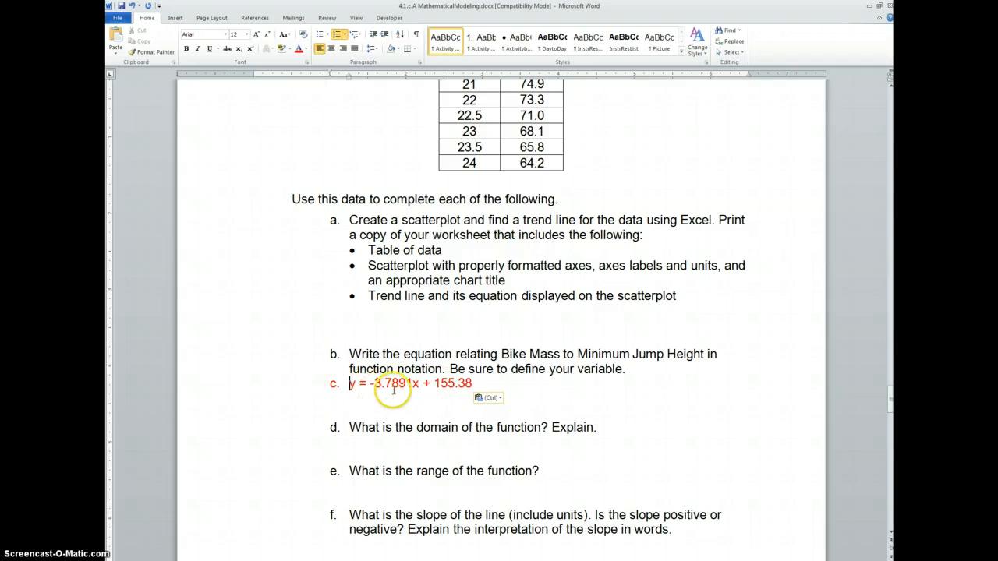
key(BackSpace)
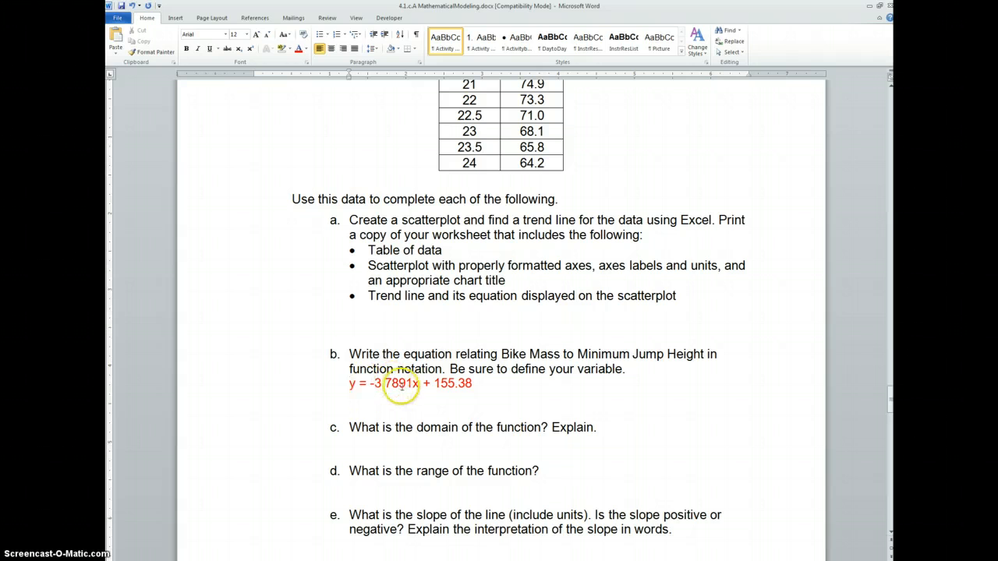
Return to the Excel chart and add another linear trendline with the default options.
key(alt+Tab)
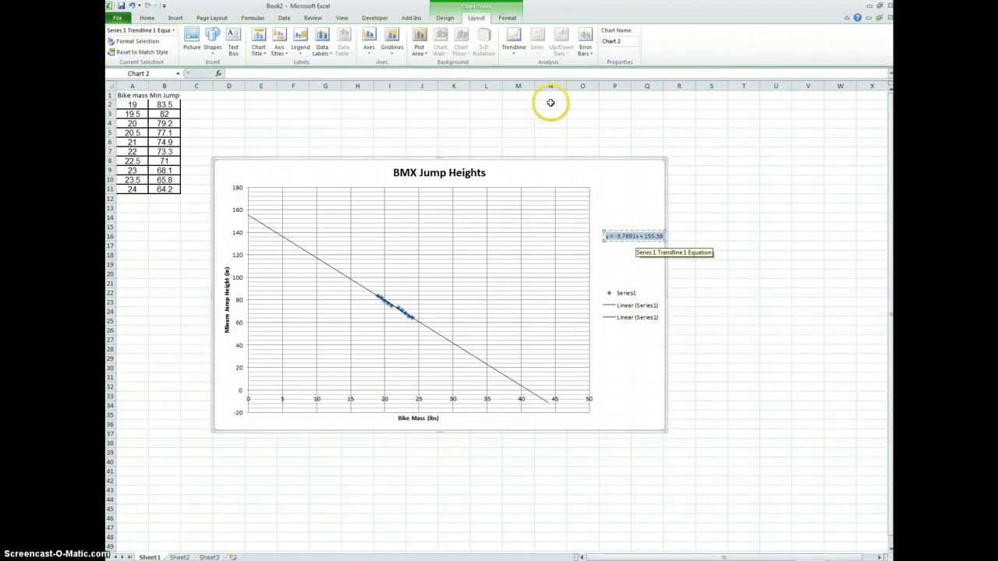
click(511, 46)
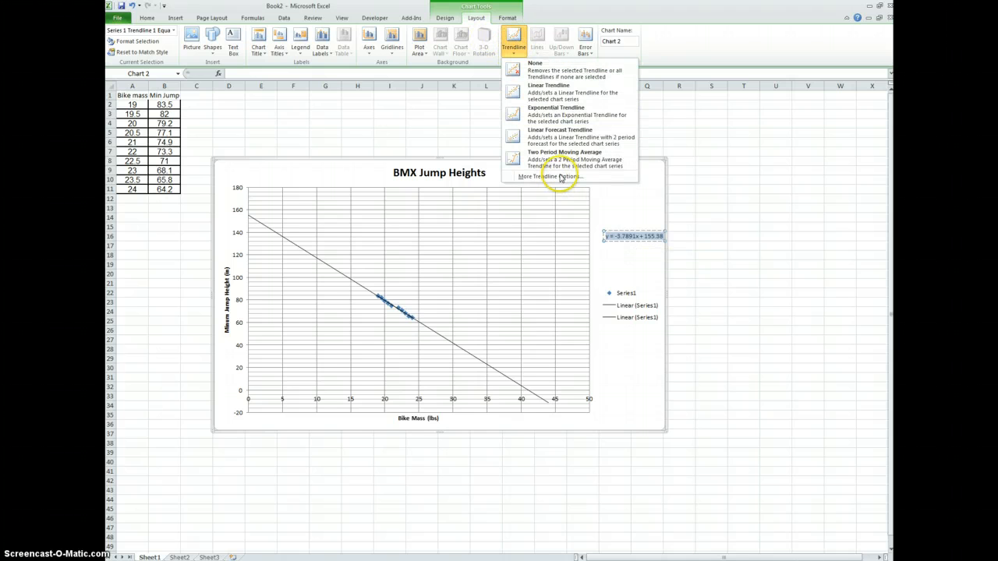
click(560, 178)
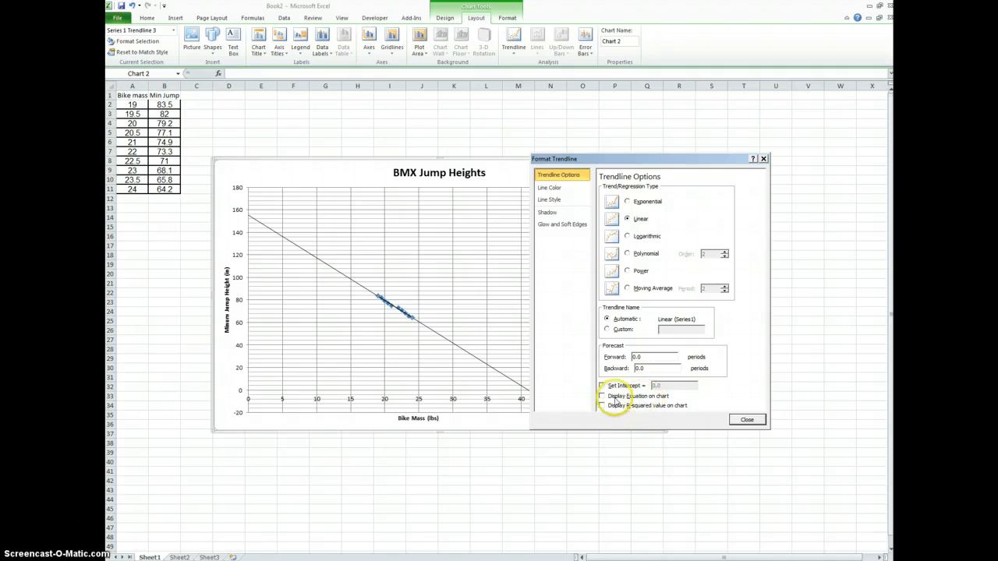
click(735, 420)
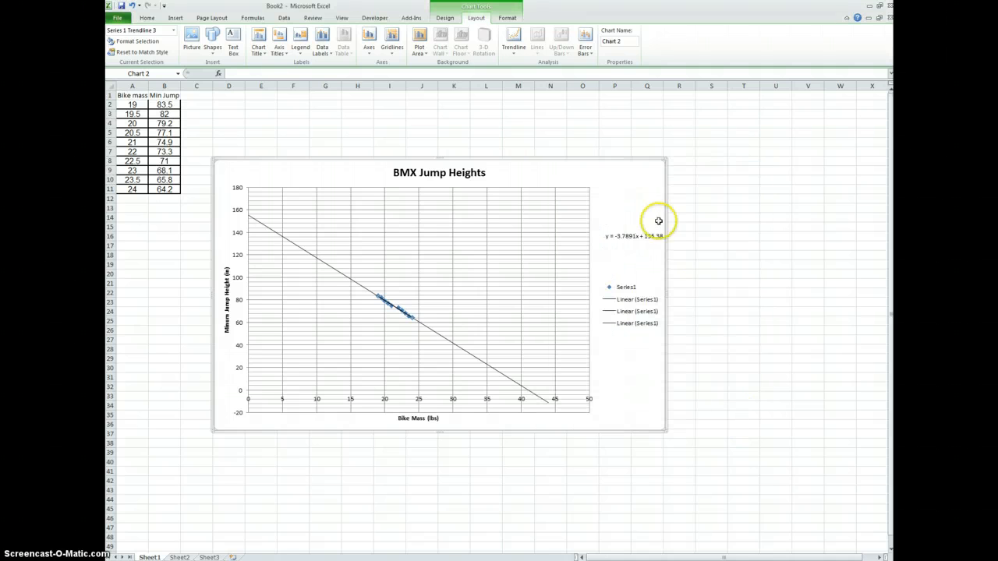
In the Word document, rewrite the equation under question b in function notation as "J(w) = -3.7891w + 155.38".
key(alt+Tab)
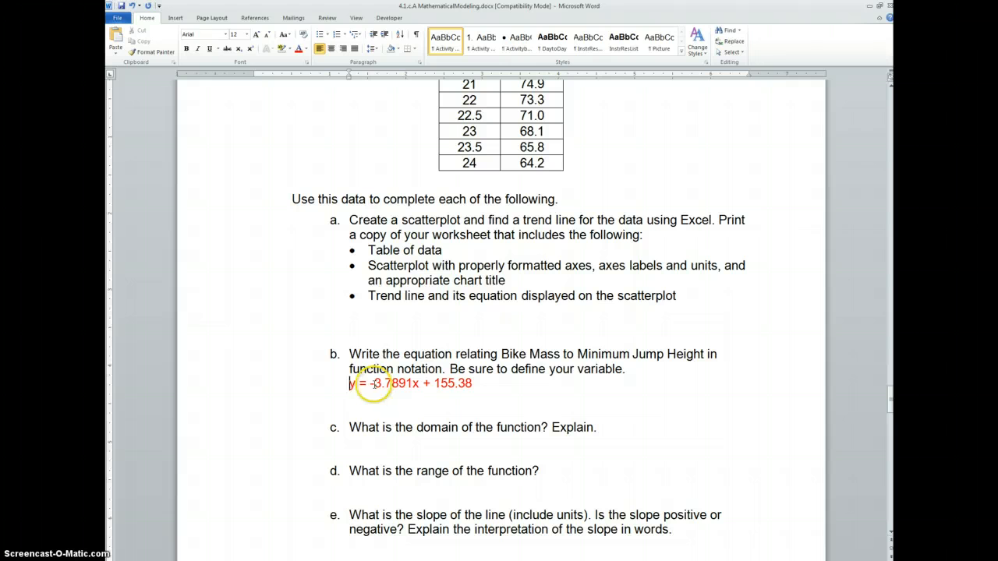
key(Delete)
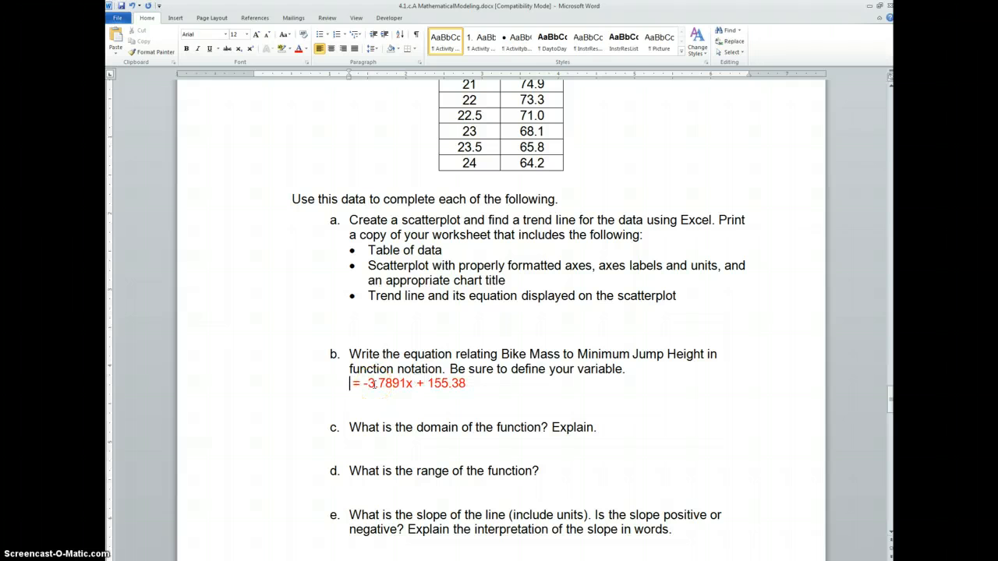
text(J )
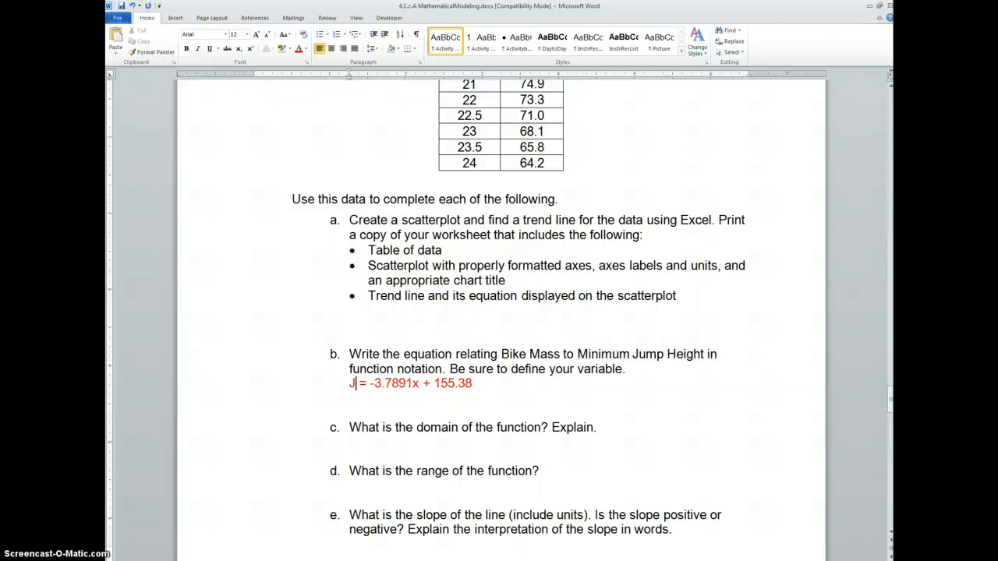
text((w))
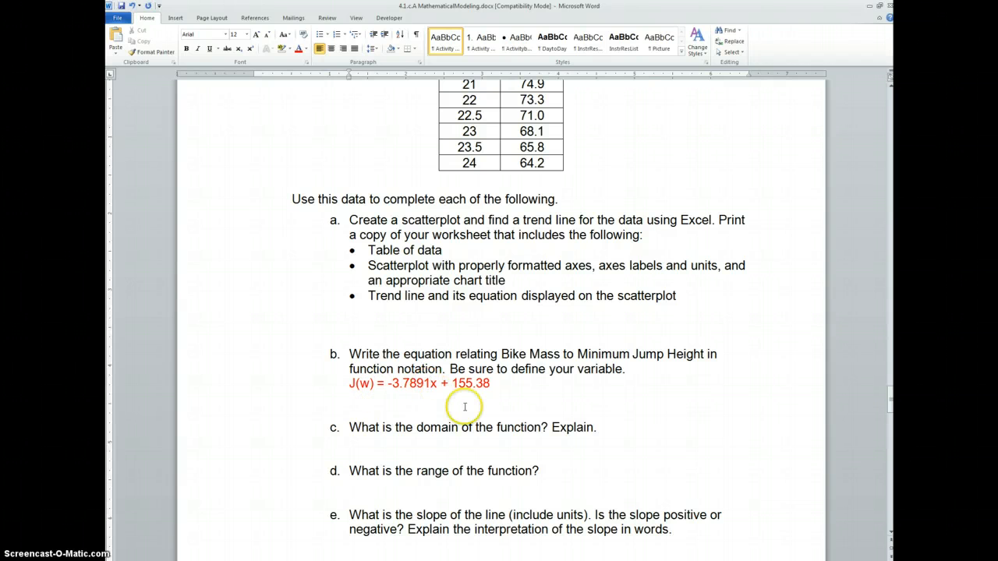
key(BackSpace)
text(w)
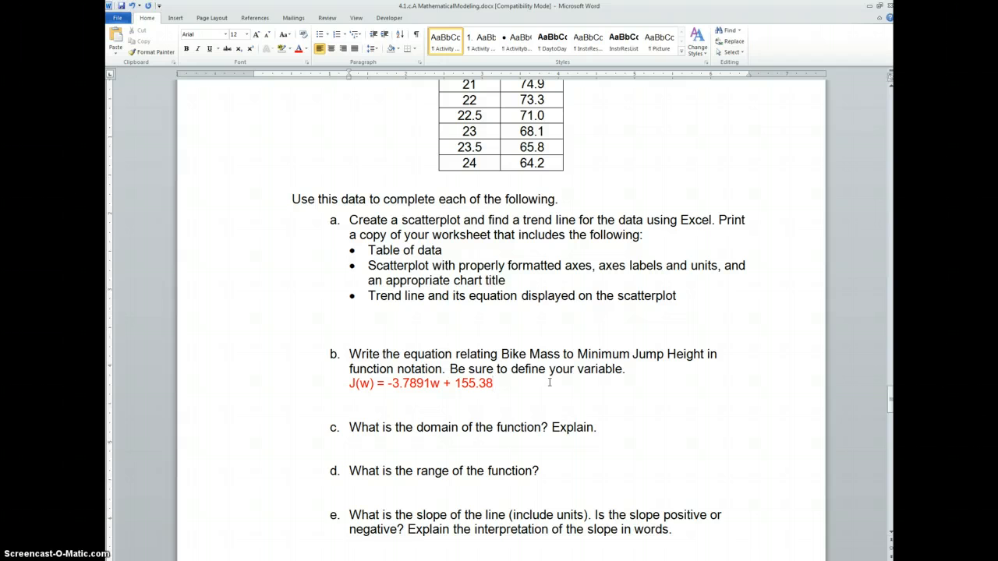
Define the variables below the equation as "J(w) = Jump Height" and "W = weight", and switch back to the Excel chart.
click(525, 389)
key(Return)
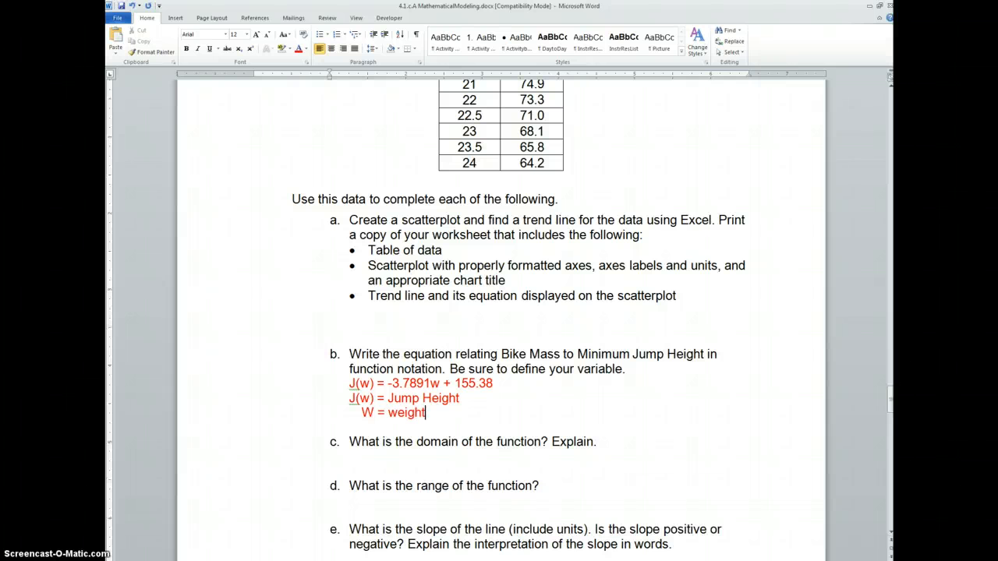
click(377, 458)
key(alt+Tab)
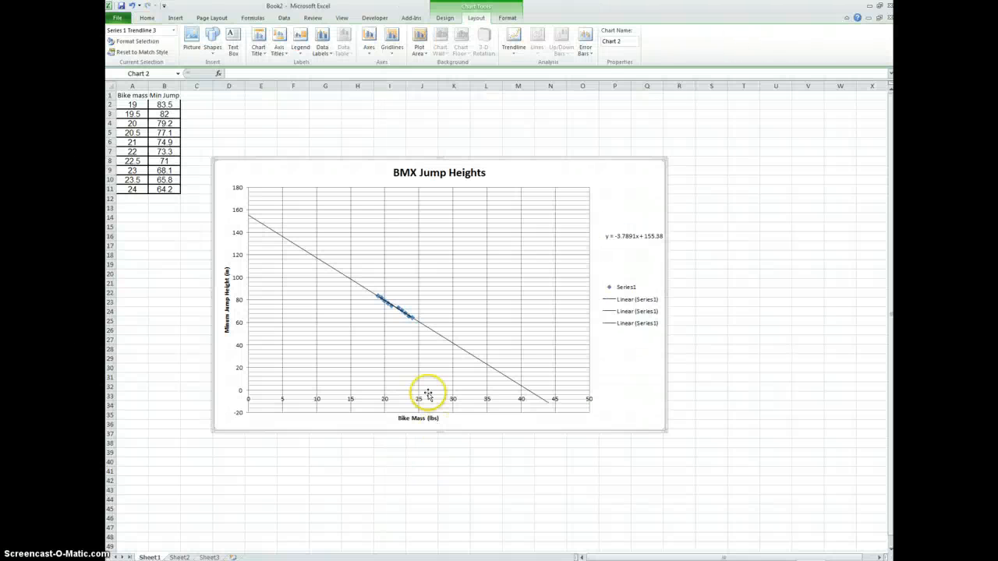
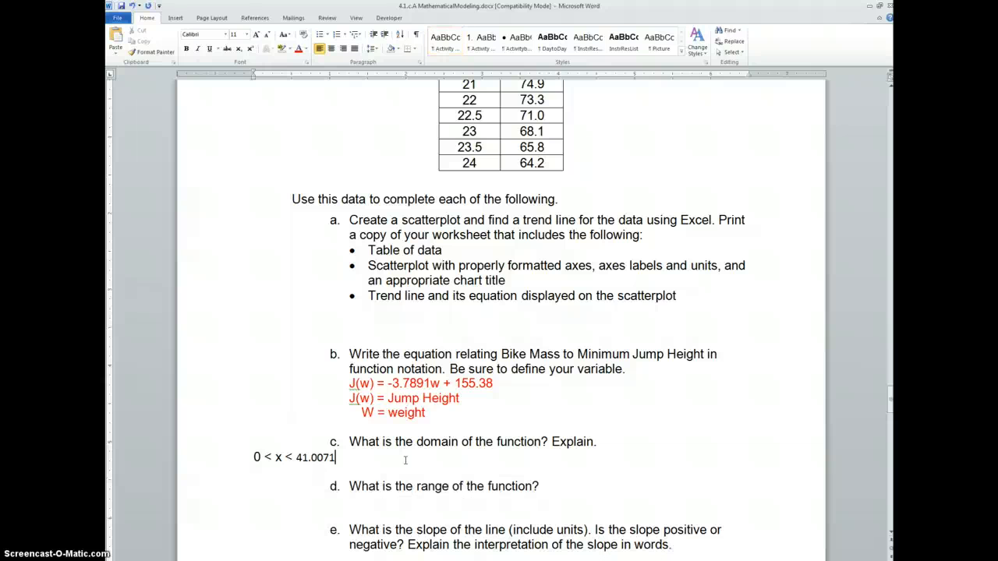
Indent the domain answer "0 < x < 41.0071" until it lines up with the text of question c.
key(Home)
key(Tab)
key(Tab)
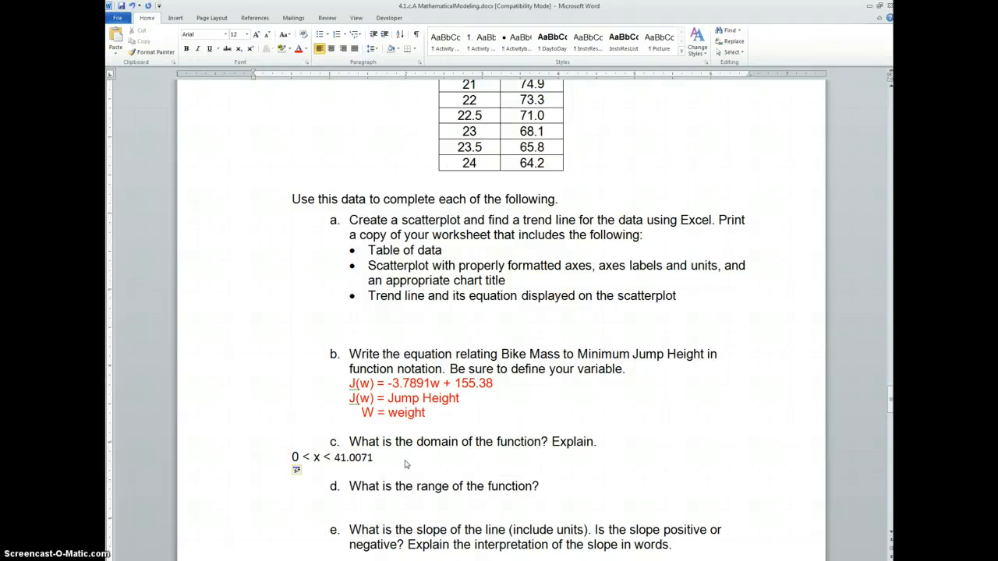
key(Tab)
click(420, 458)
Copy the red text formatting of the "J(w) = Jump Height" line onto the domain answer under question c.
double_click(403, 398)
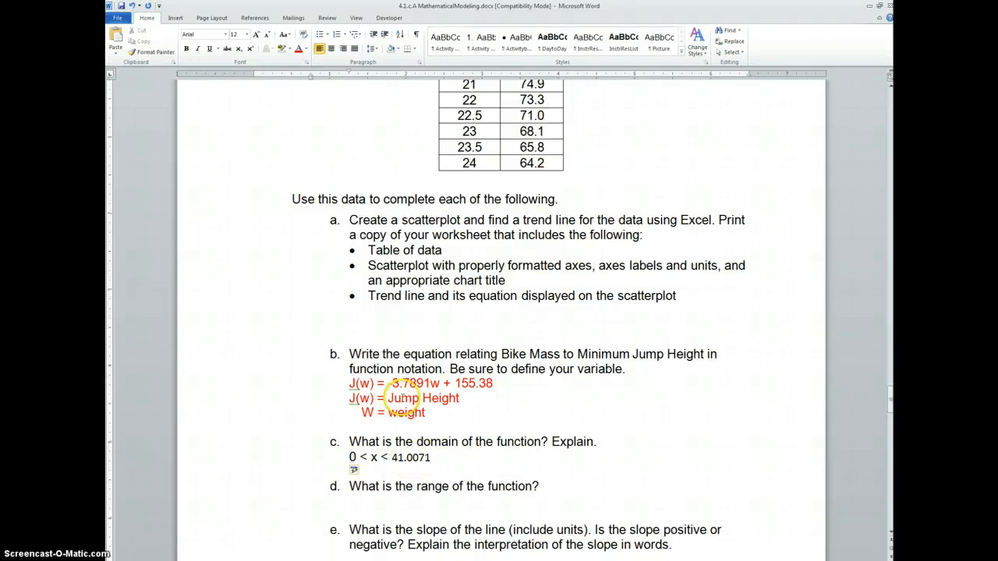
triple_click(404, 398)
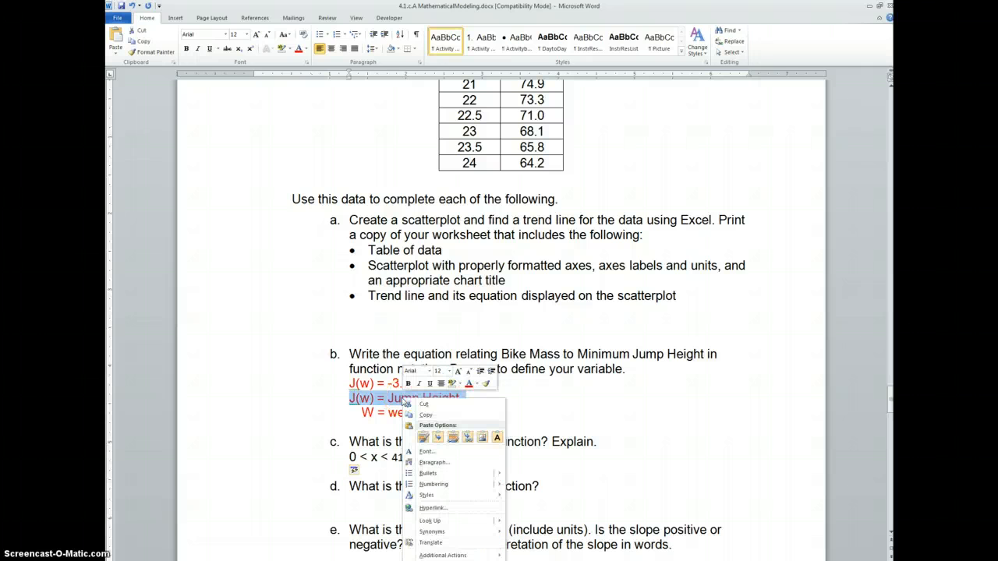
right_click(404, 398)
click(485, 384)
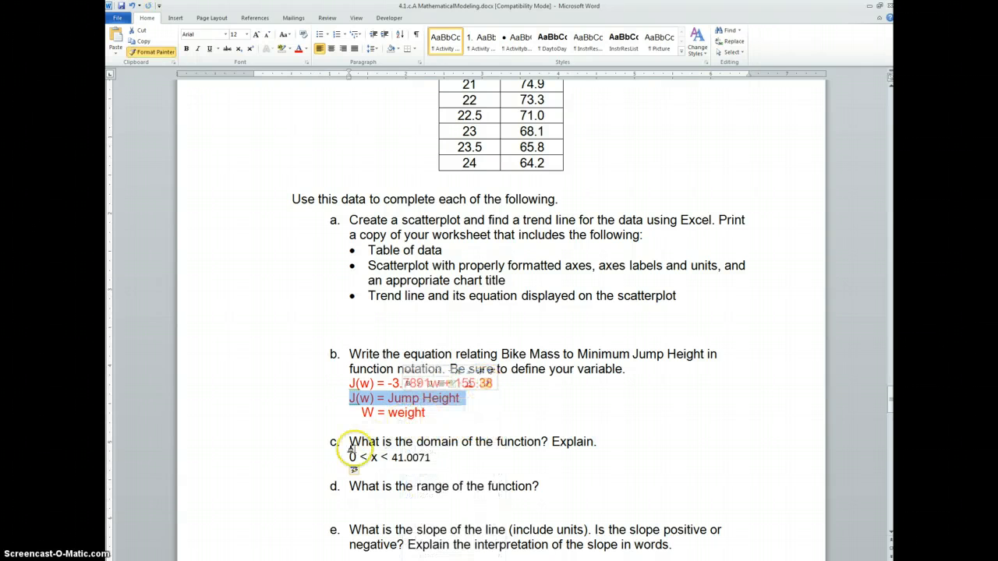
drag(351, 458, 448, 460)
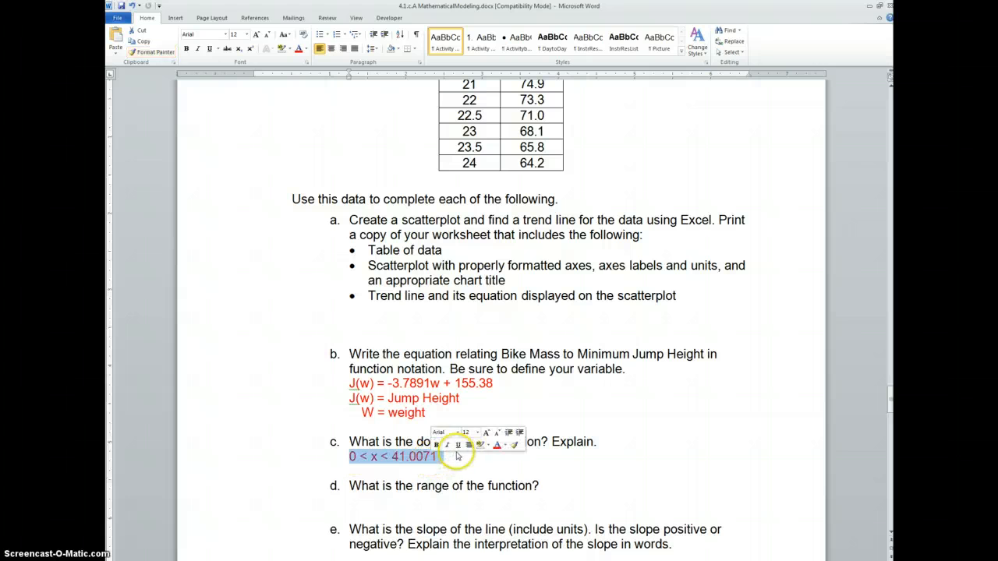
click(456, 464)
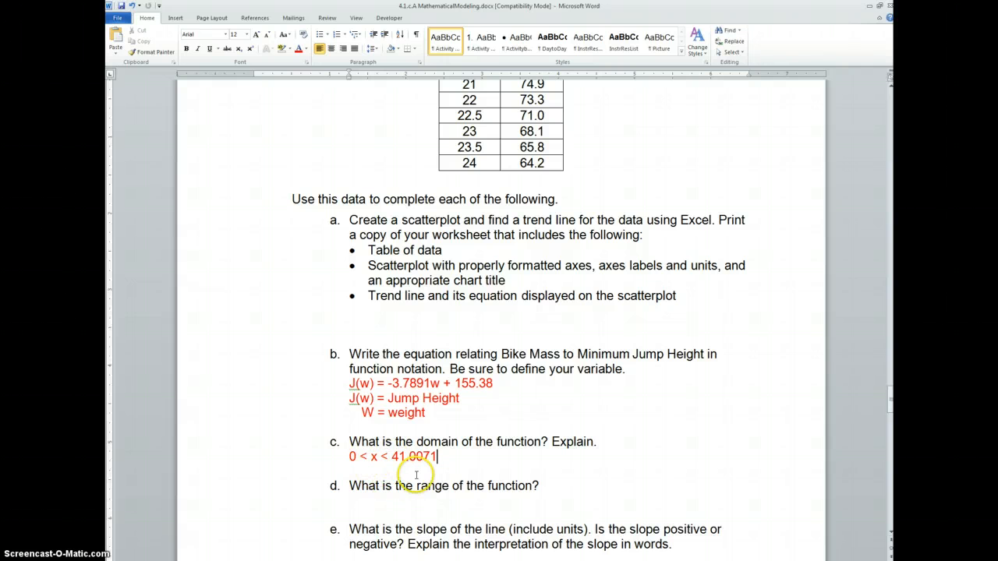
Replace the variable x with w in the domain answer under question c.
scroll(419, 468, down, 1)
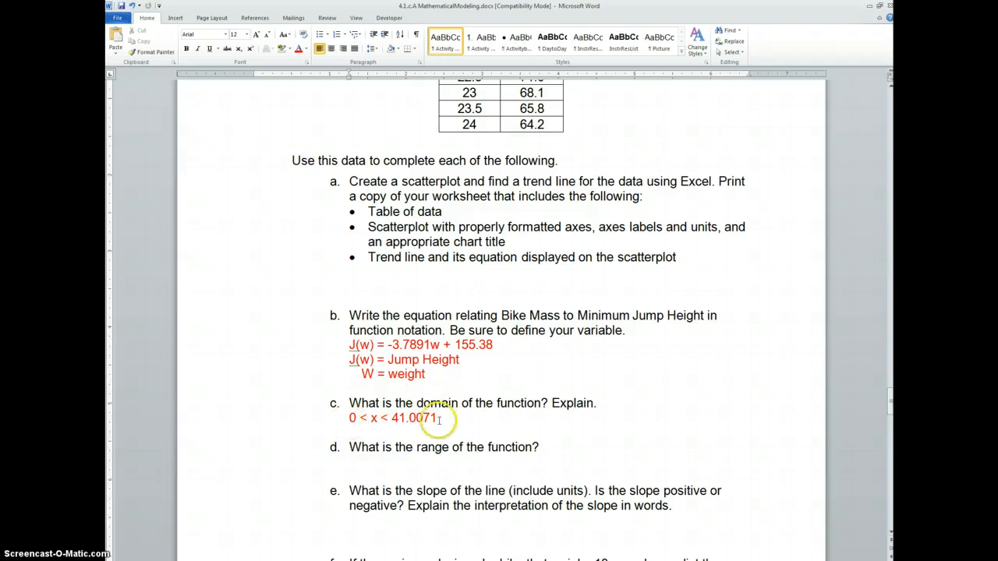
double_click(374, 418)
text(w)
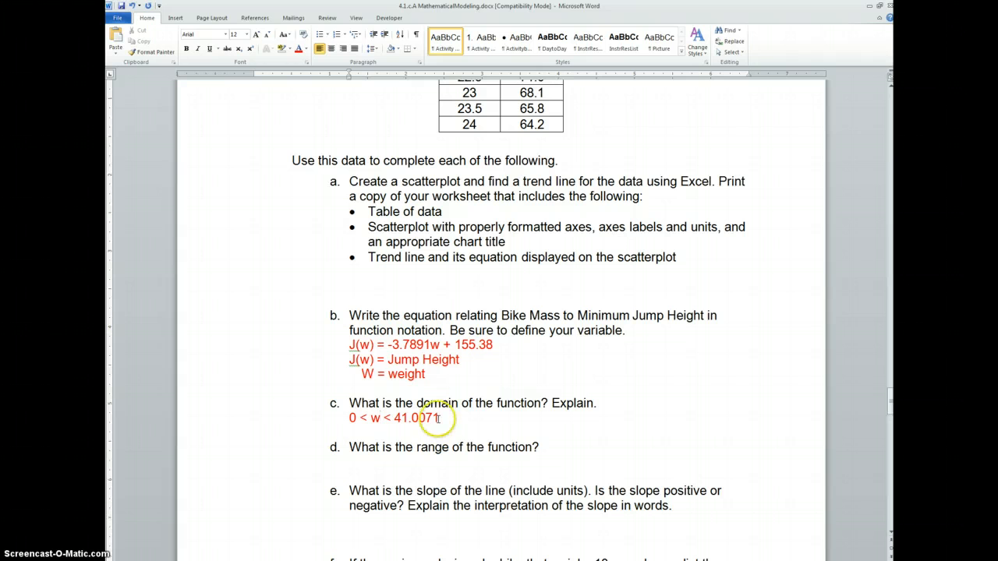
Enter the range "0 < J(w) < 155.38" as the answer beneath question d.
click(396, 470)
text(0 < J9W)
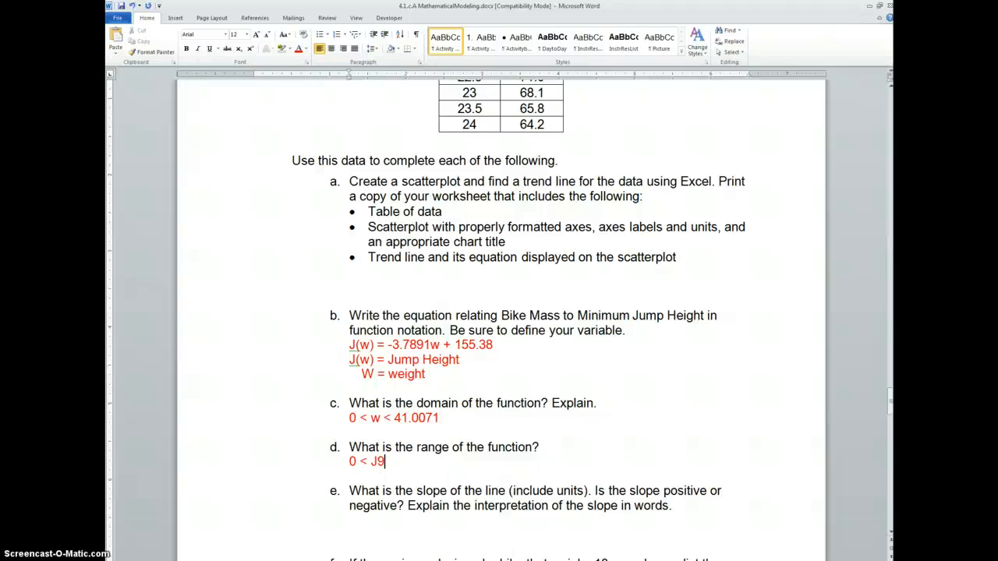
key(BackSpace)
key(BackSpace)
text((w) <)
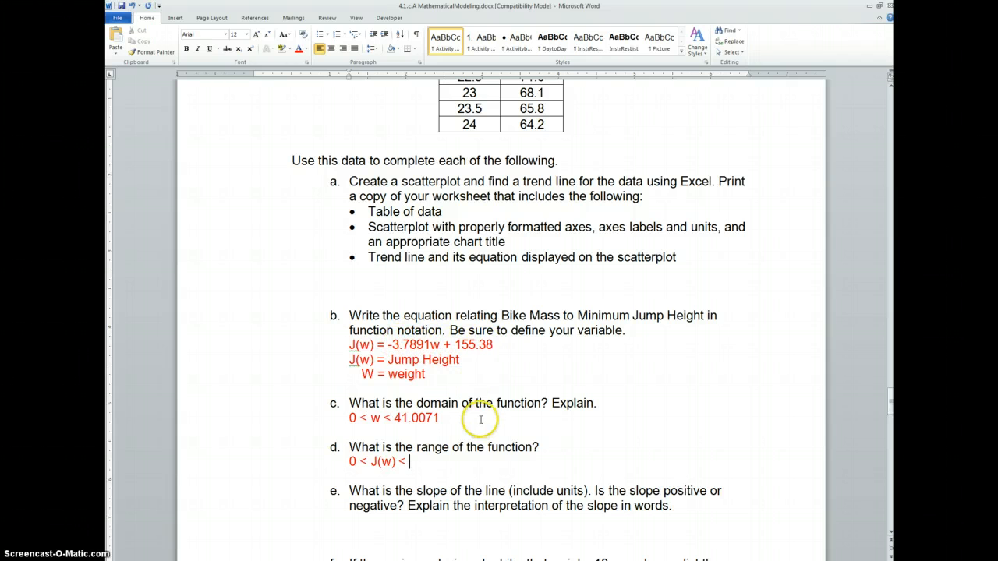
text(155.88)
key(BackSpace)
key(BackSpace)
text(3)
Copy the slope -3.7891 from the equation under question b into the answer for question e and complete it as "-3.7891 = m".
scroll(494, 418, down, 1)
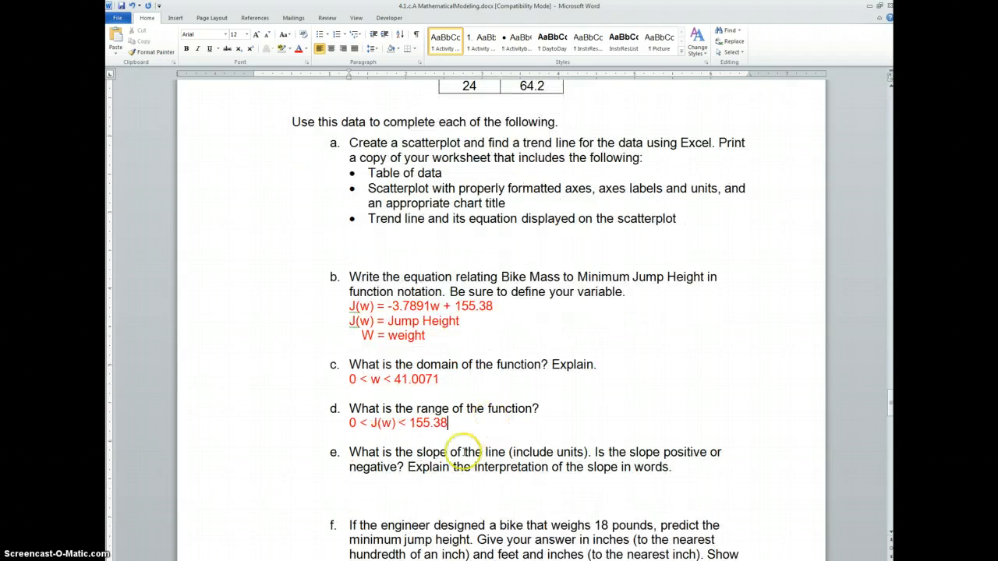
click(385, 498)
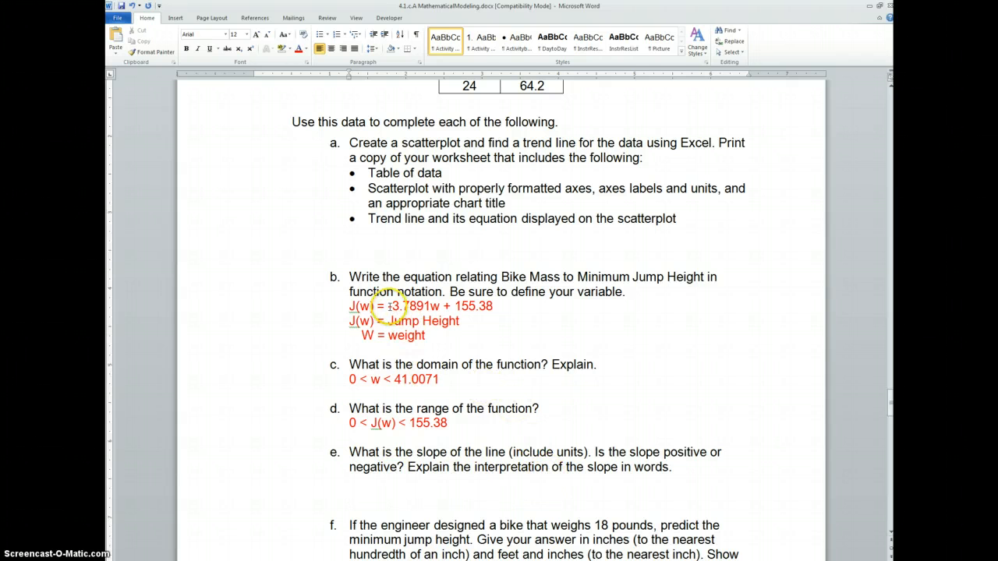
drag(387, 307, 430, 306)
key(ctrl+c)
click(388, 487)
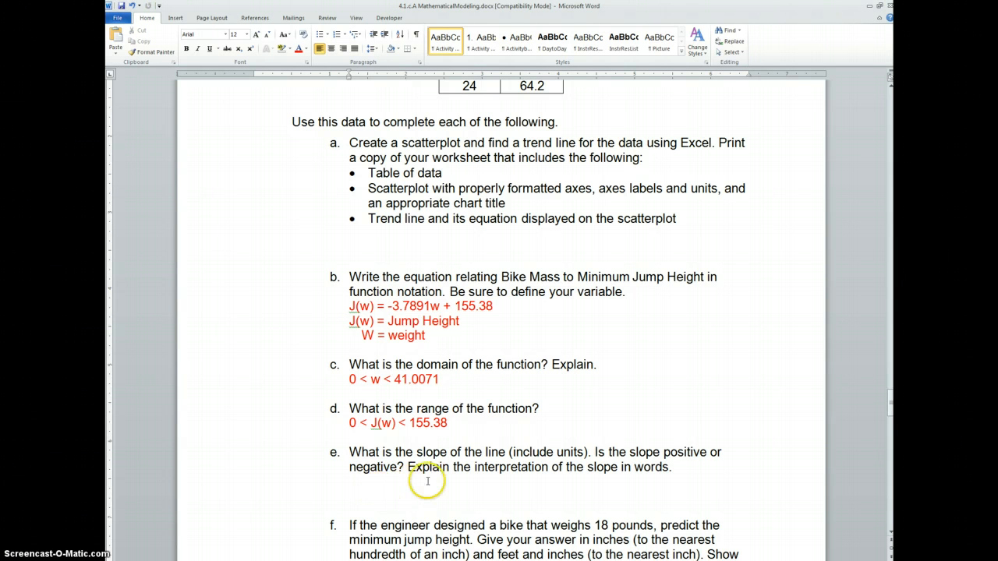
key(ctrl+v)
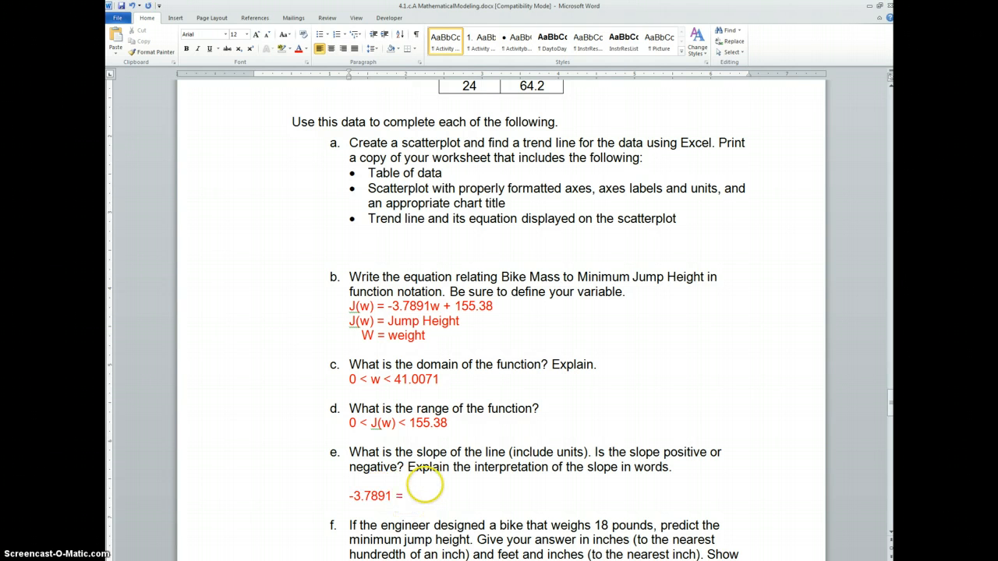
text(= m As )
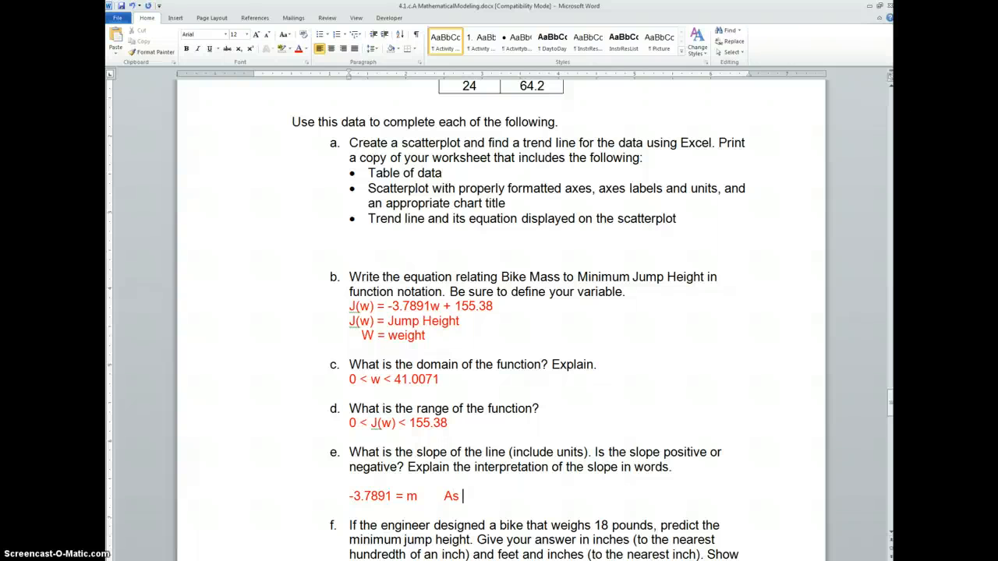
text(mass increasees)
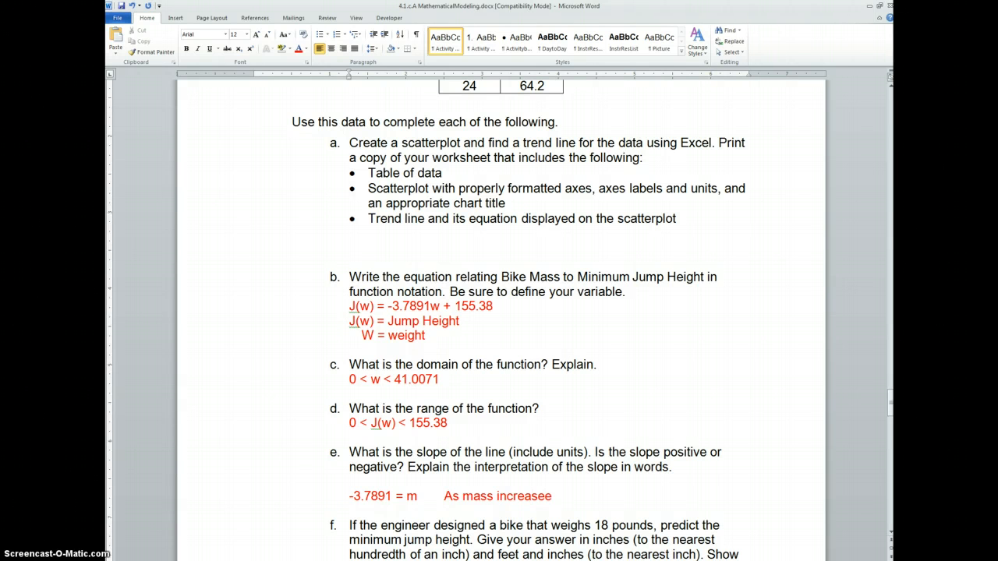
Add the slope interpretation "As mass increases, jump height decreases" beside the slope value under question e.
key(BackSpace)
text(s, jump height de)
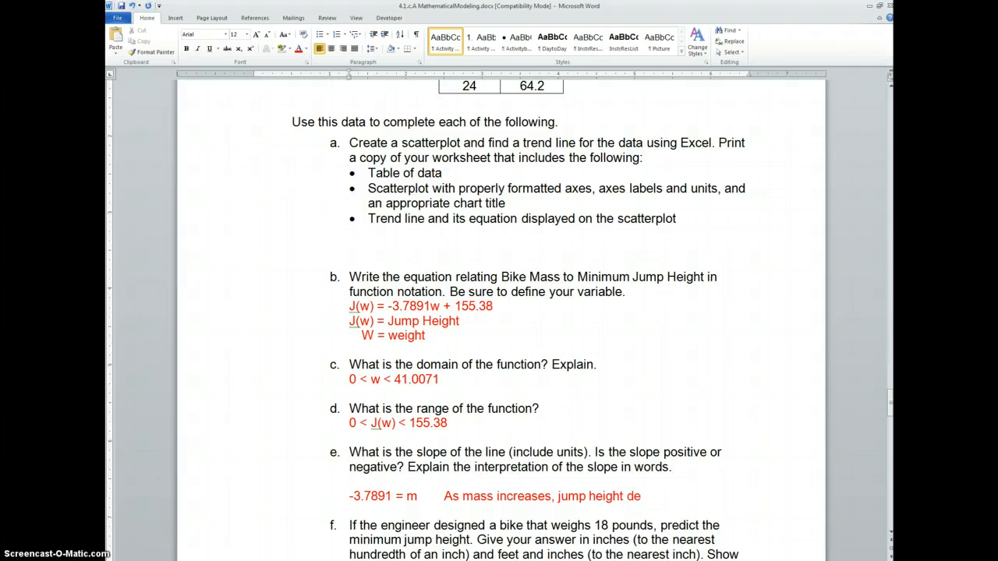
text(creases)
Copy the equation "J(w) = -3.7891w + 155.38" from question b to beneath question f, without a list letter of its own.
scroll(433, 472, down, 3)
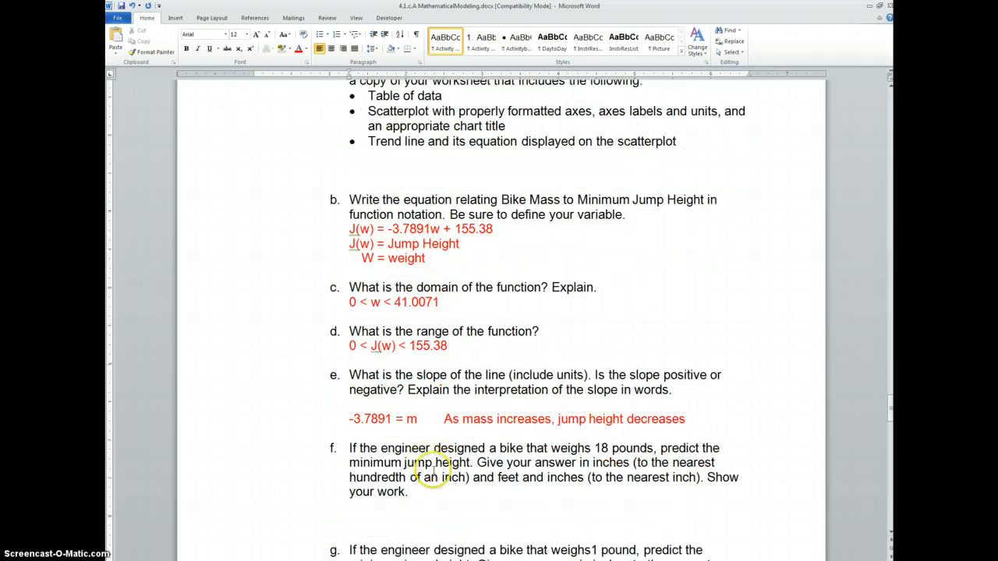
click(413, 480)
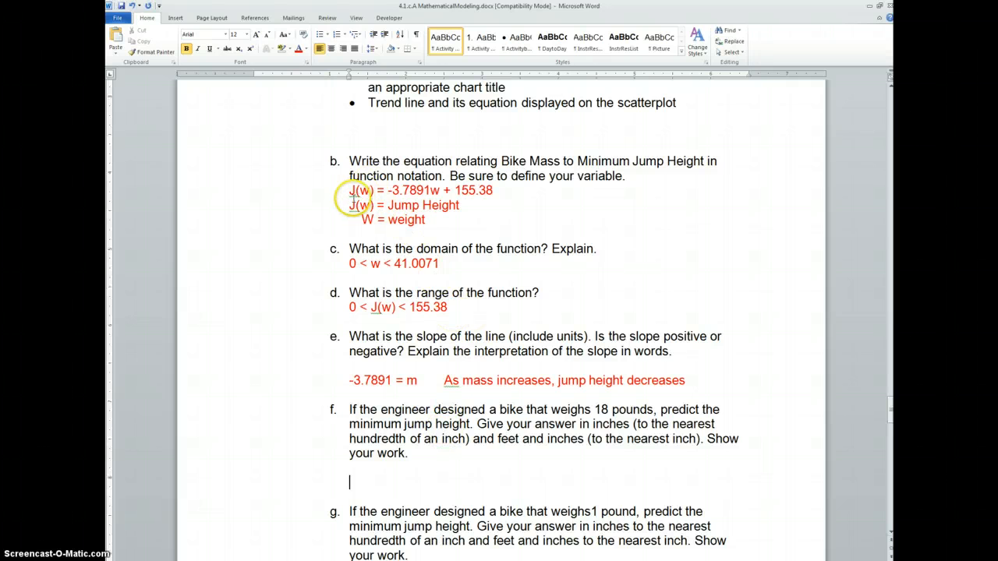
drag(350, 191, 487, 191)
key(ctrl+c)
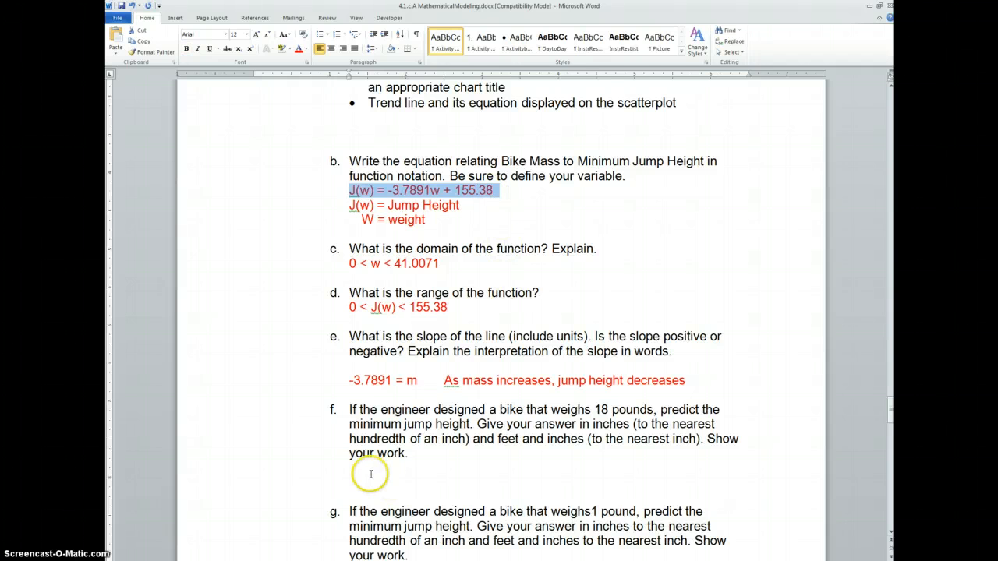
click(371, 474)
key(ctrl+v)
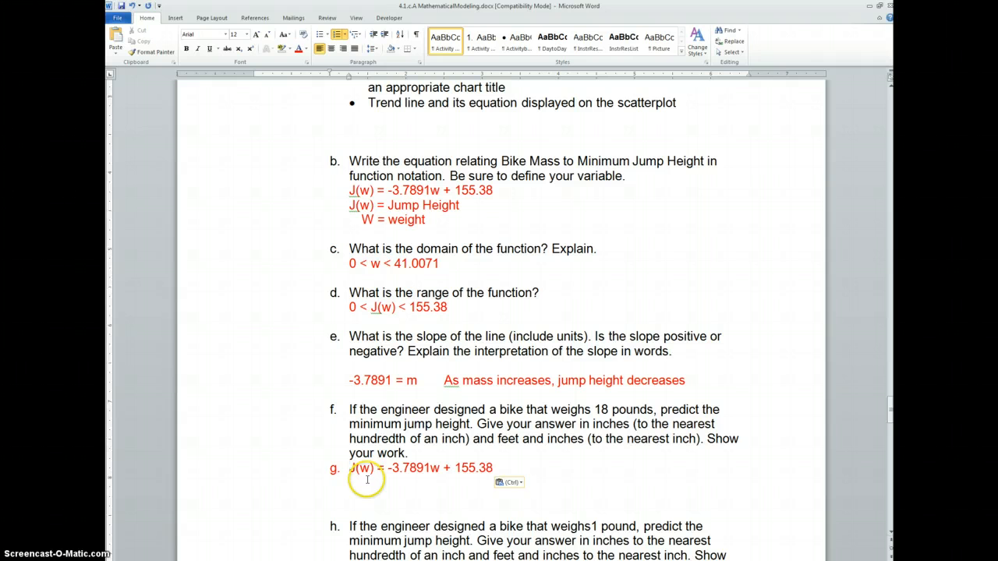
key(BackSpace)
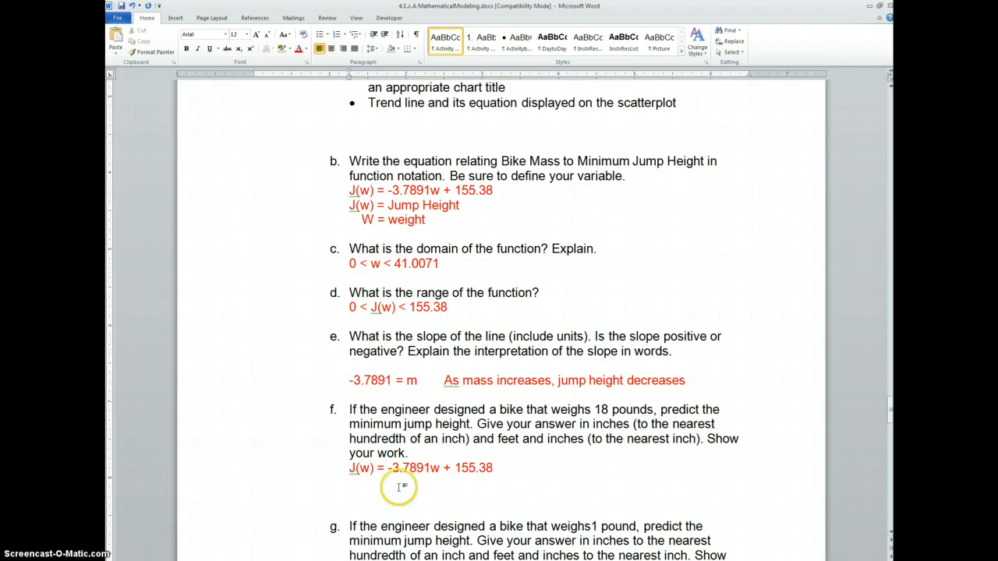
Begin the 18-pound substitution on the line below the equation under question f with "J(18) = -3.7891".
click(391, 485)
text(J)
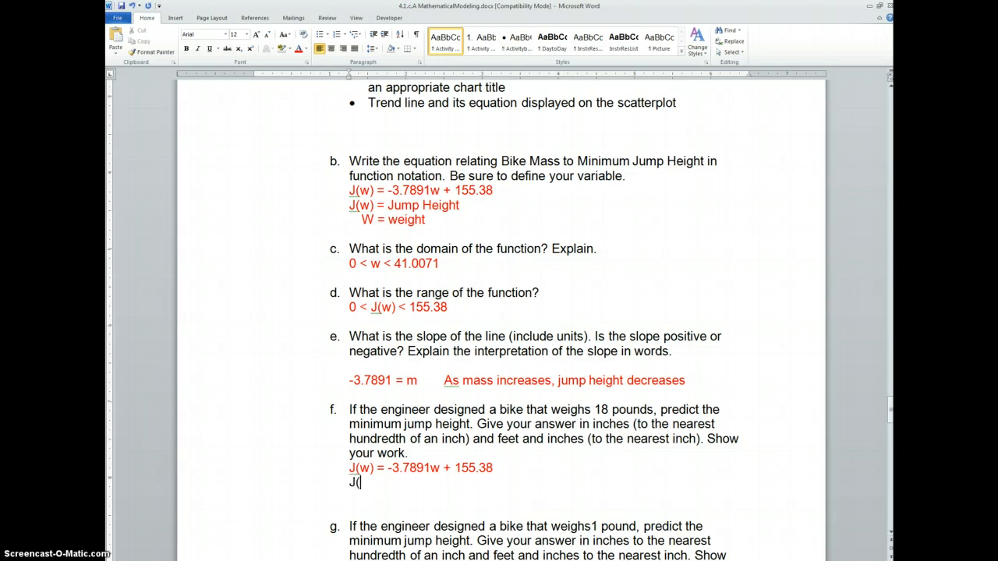
text((w))
key(BackSpace)
text(18) = -3.7891)
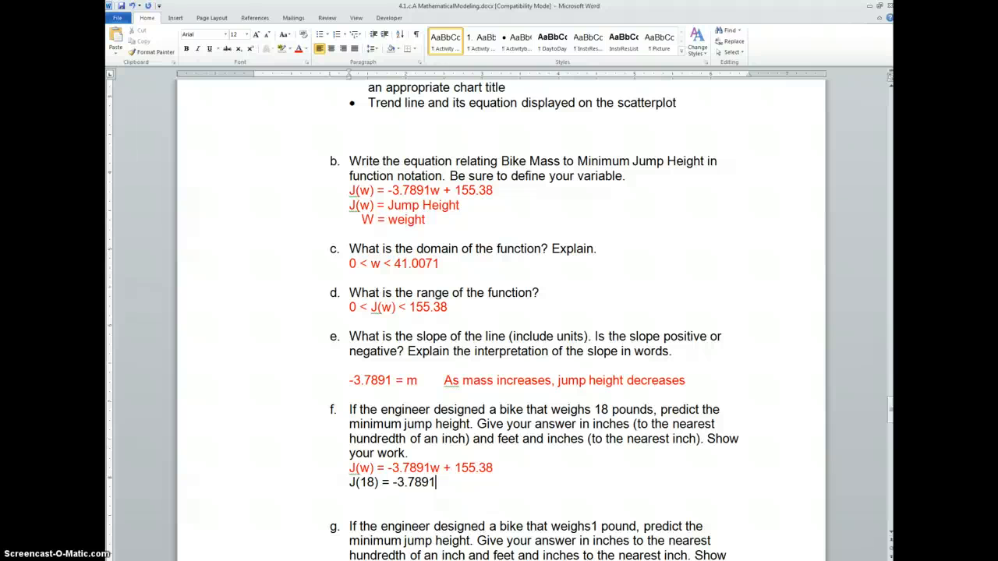